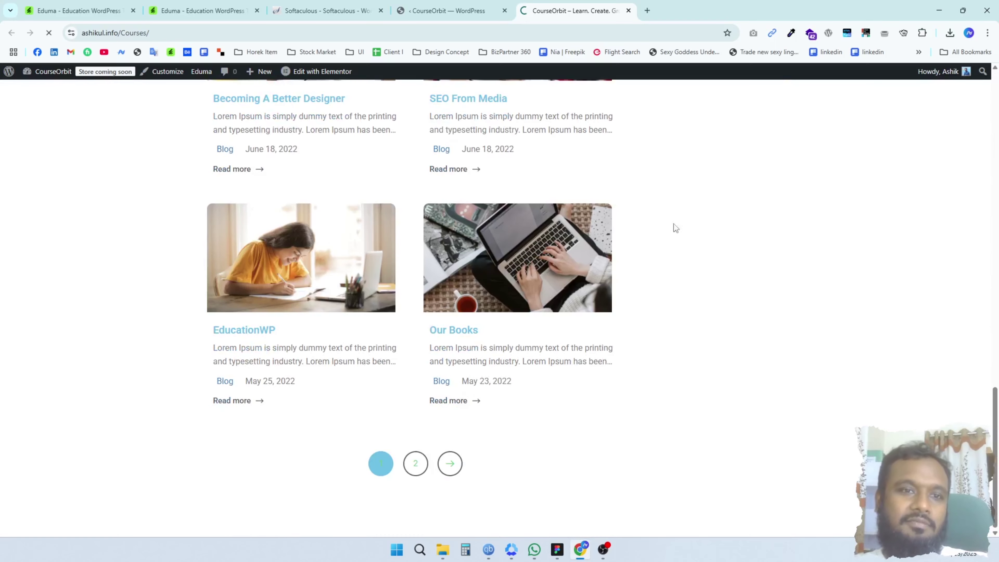
pyautogui.scroll(5, 462, 320)
pyautogui.scroll(4, 474, 216)
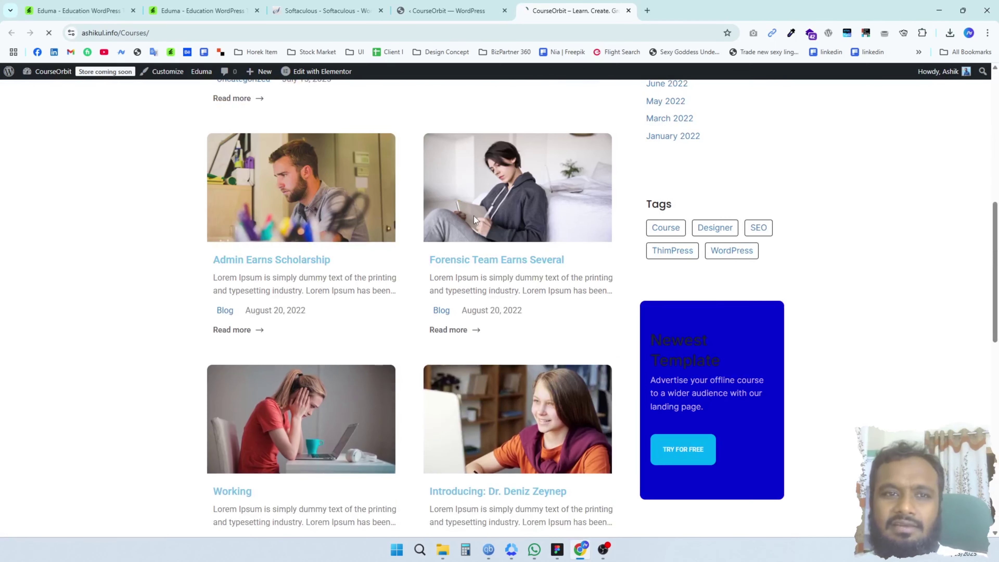
pyautogui.scroll(5, 475, 220)
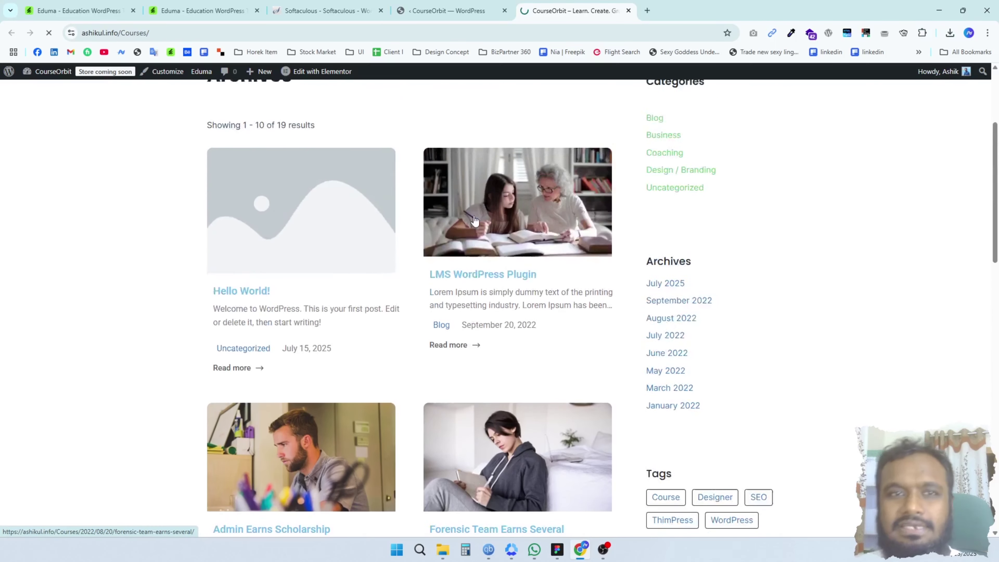
# Open the theme dashboard in a separate page from the completed Demo MarketPlace import message
pyautogui.click(449, 11)
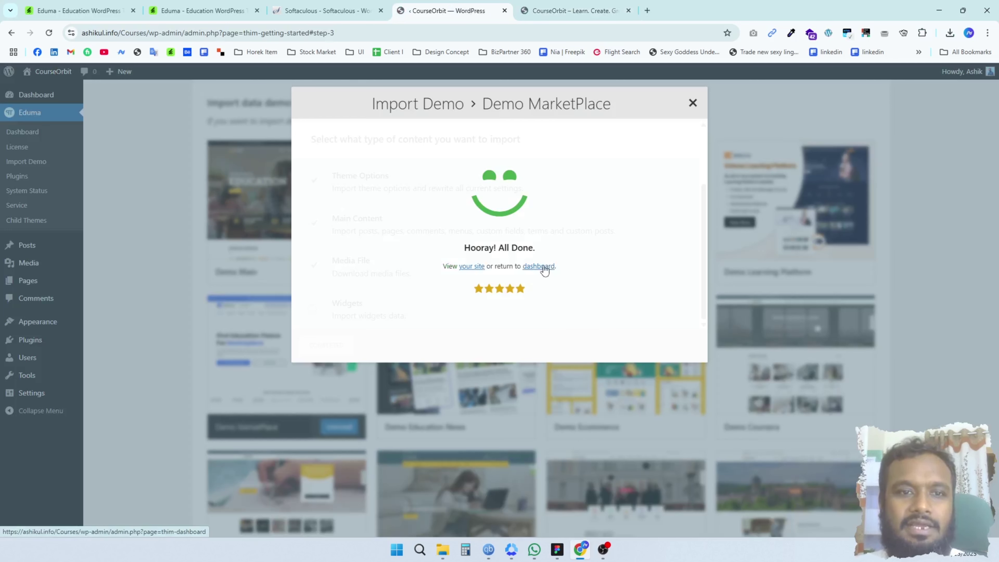
pyautogui.click(544, 270)
pyautogui.click(574, 5)
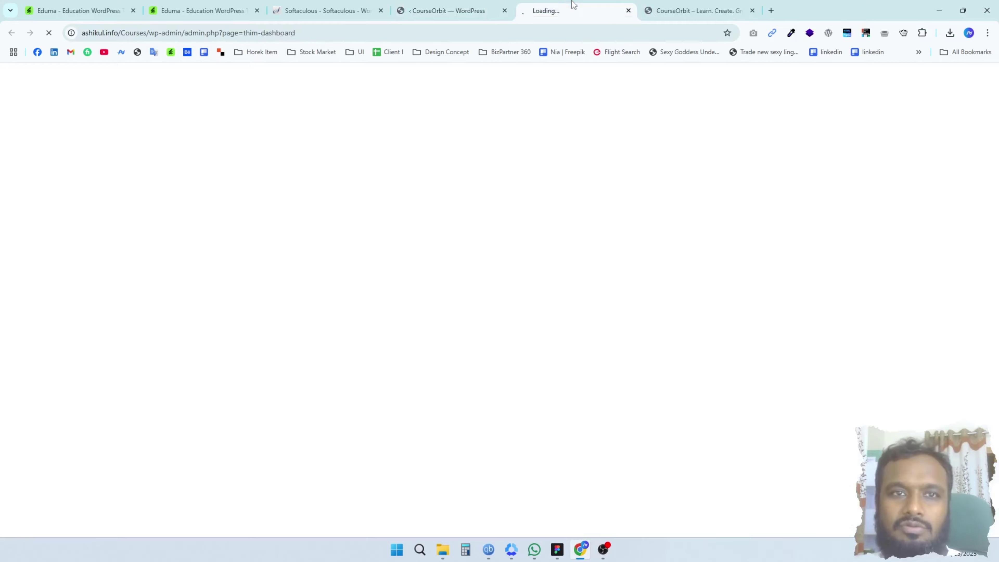
# Close the Demo MarketPlace import dialog and advance the Eduma setup wizard through its Customize stage into the site customizer
pyautogui.click(449, 11)
pyautogui.click(691, 103)
pyautogui.scroll(5, 904, 326)
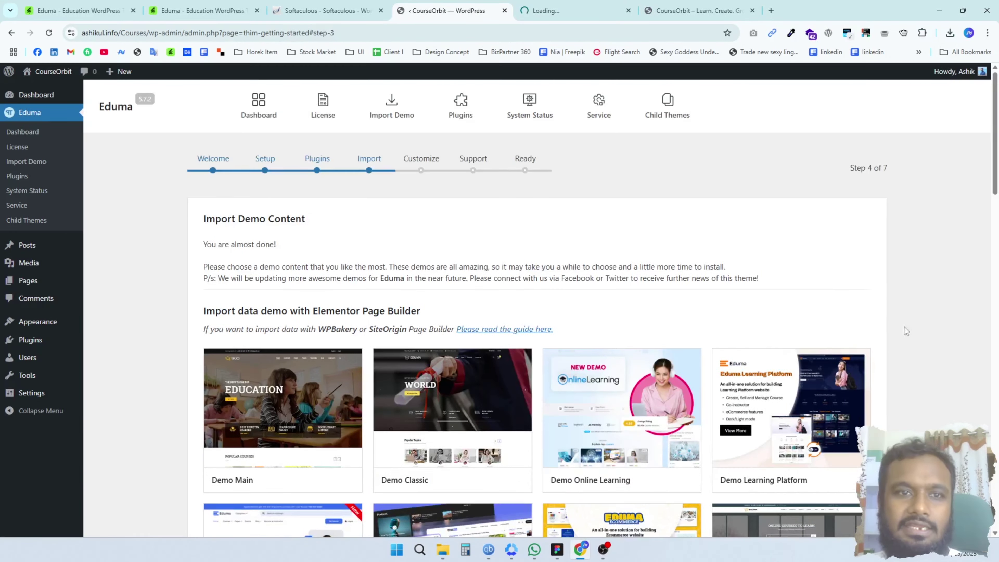
pyautogui.scroll(-20, 903, 326)
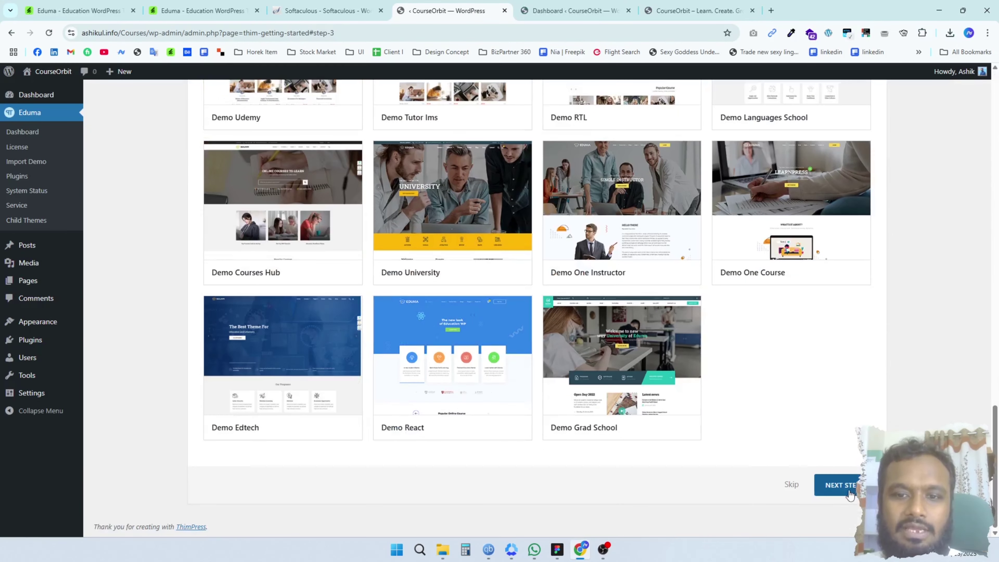
pyautogui.click(849, 493)
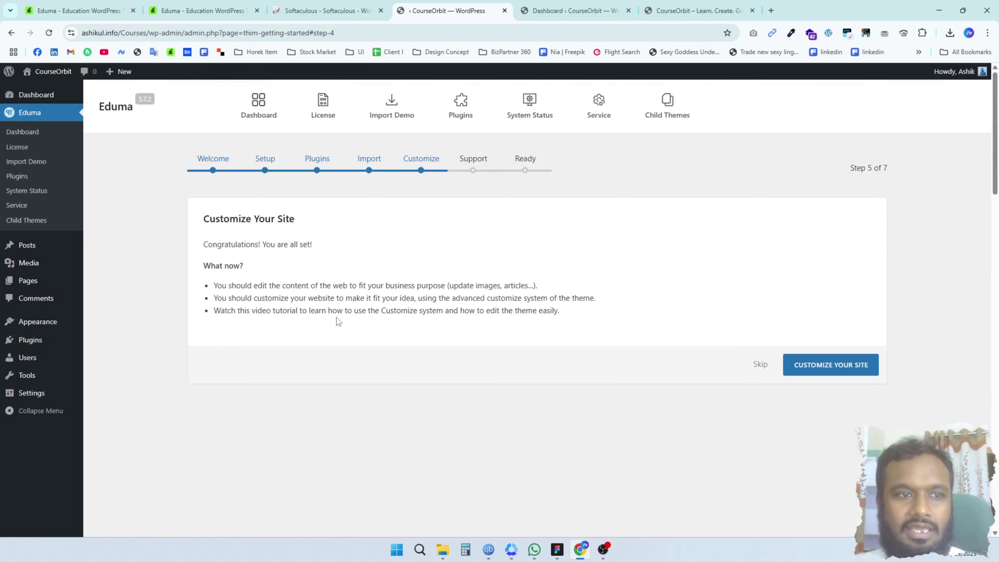
pyautogui.click(842, 368)
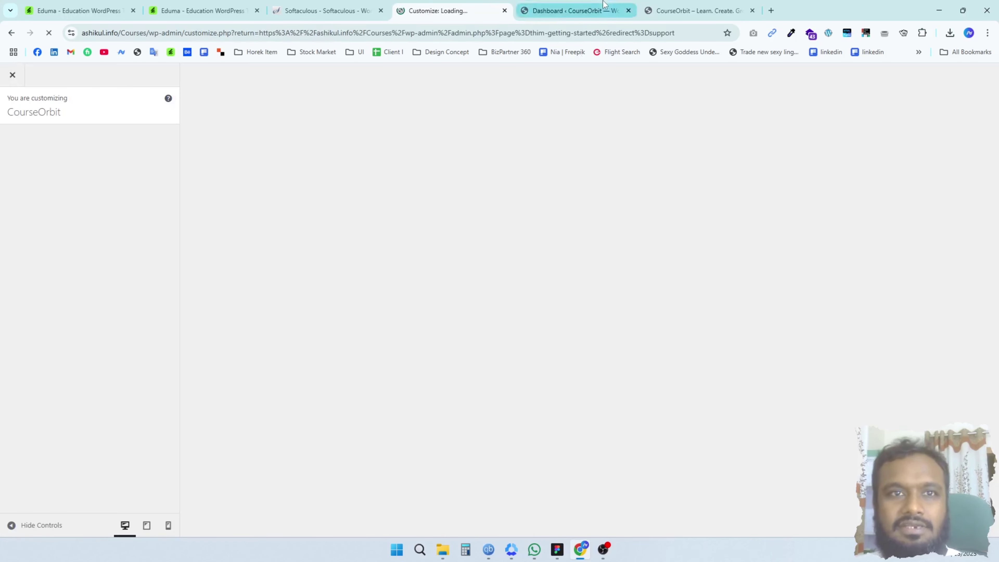
# Review the Eduma theme dashboard and the imported marketplace homepage from its hero section down to the footer
pyautogui.click(574, 10)
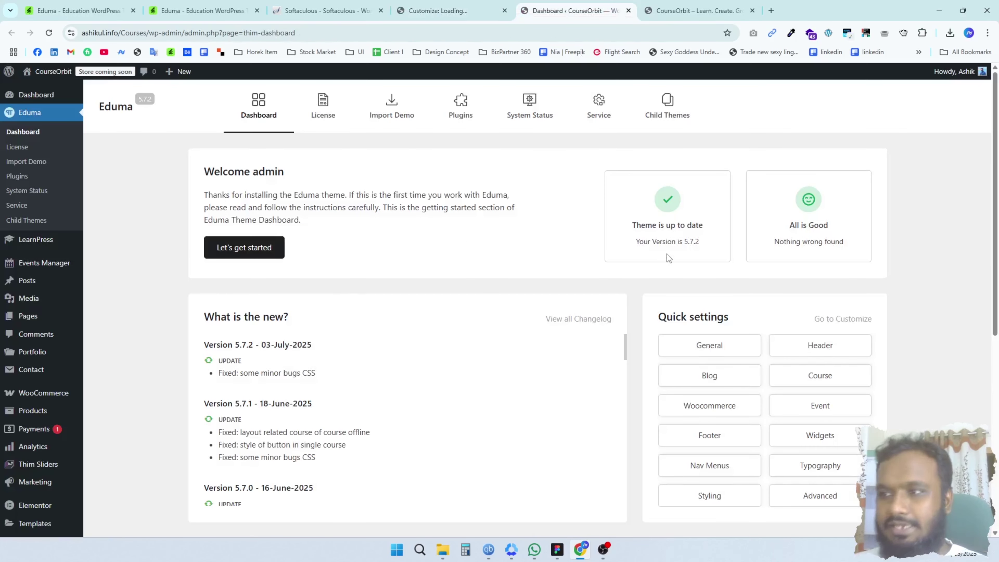
pyautogui.click(698, 11)
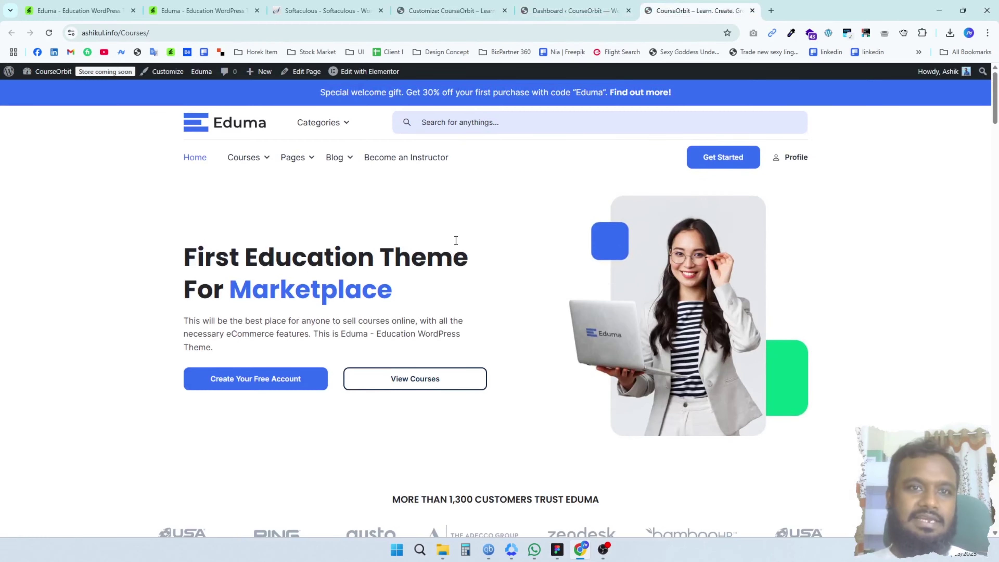
pyautogui.scroll(-10, 501, 236)
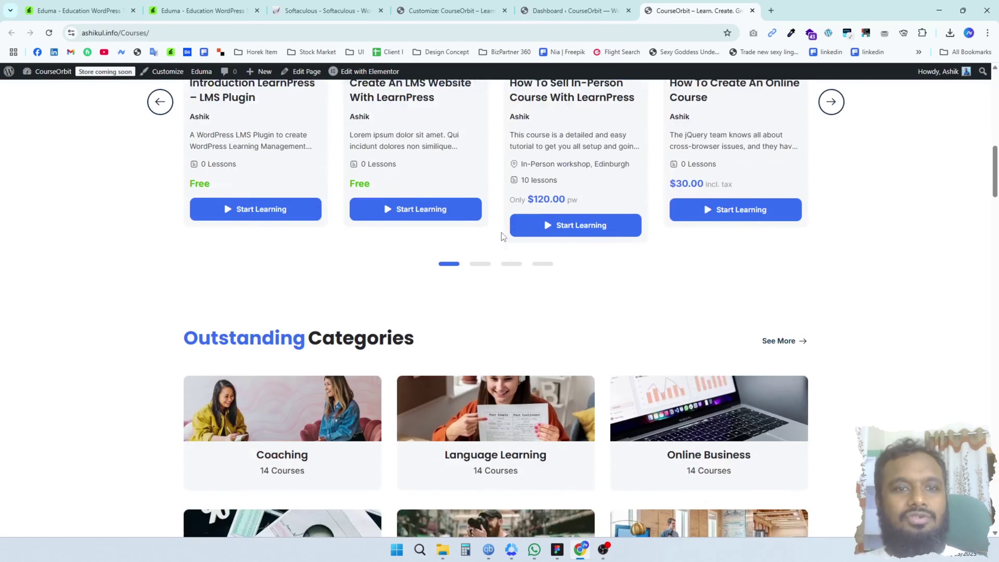
pyautogui.scroll(-20, 501, 233)
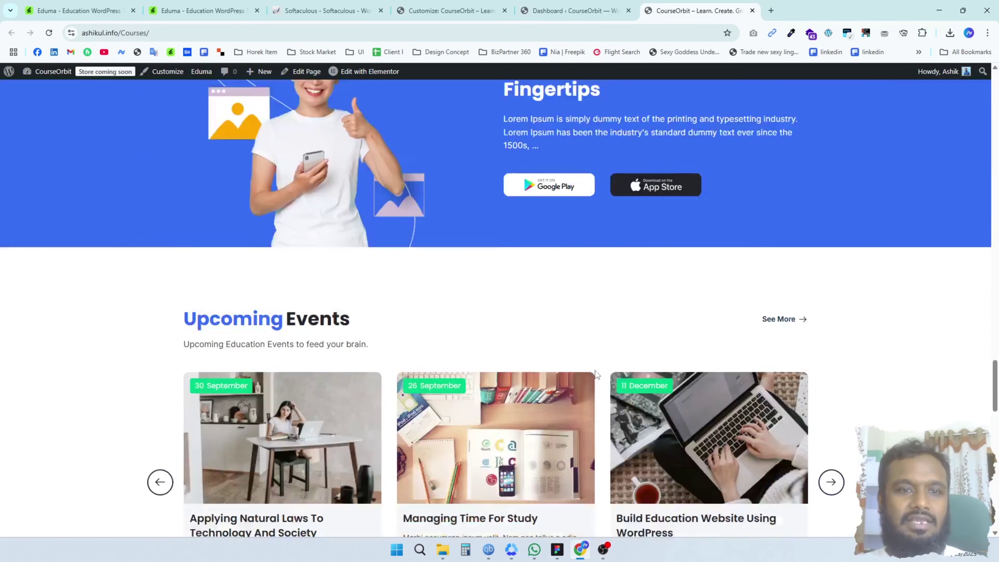
pyautogui.scroll(-15, 595, 370)
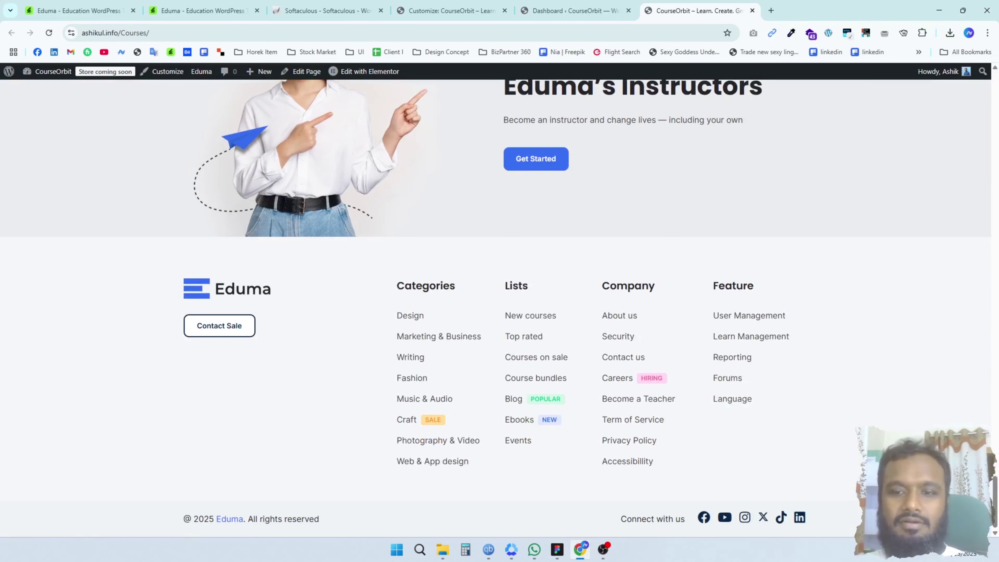
pyautogui.scroll(2, 495, 307)
pyautogui.click(573, 11)
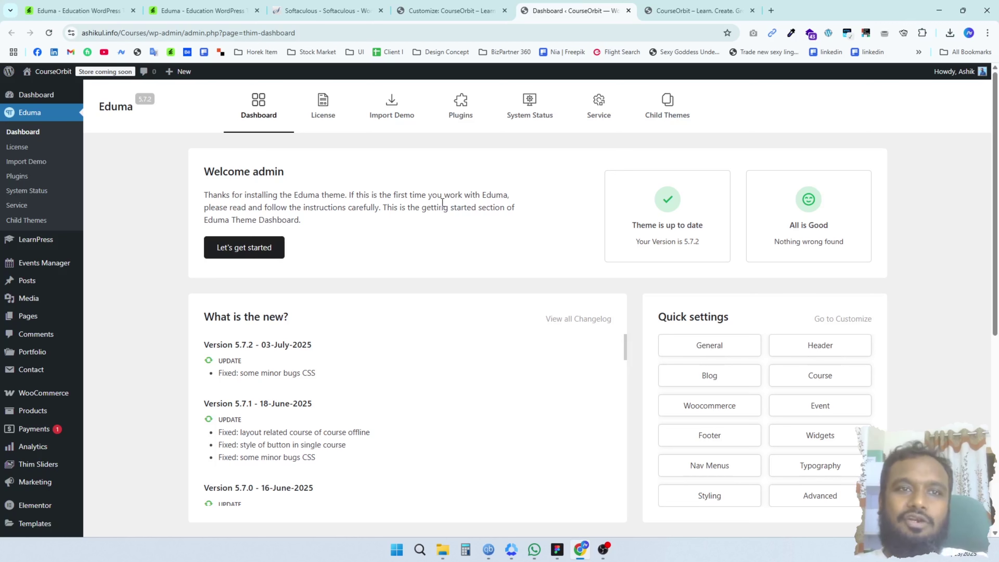
pyautogui.click(698, 10)
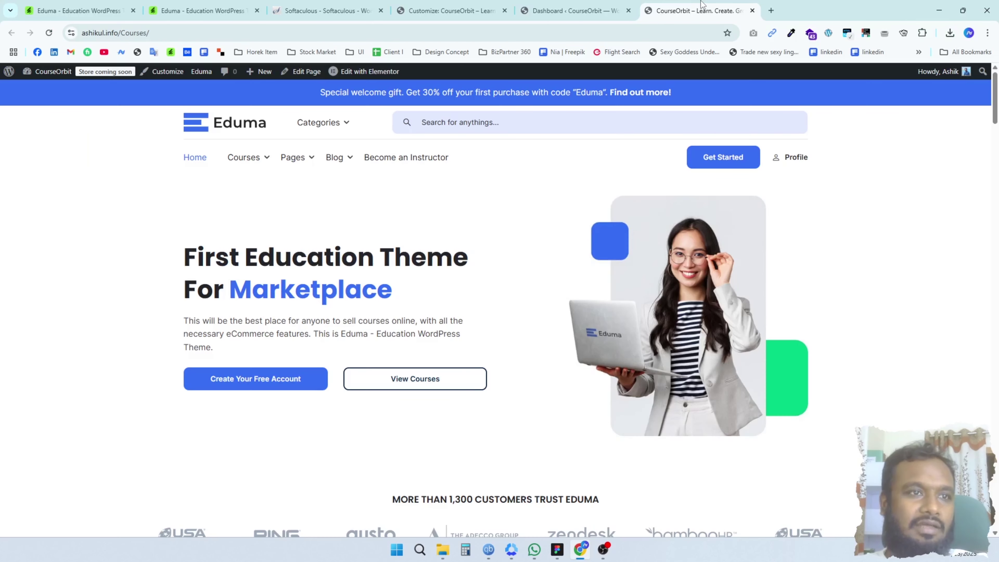
# Open the Site Identity settings in the CourseOrbit site customizer
pyautogui.click(571, 8)
pyautogui.click(478, 7)
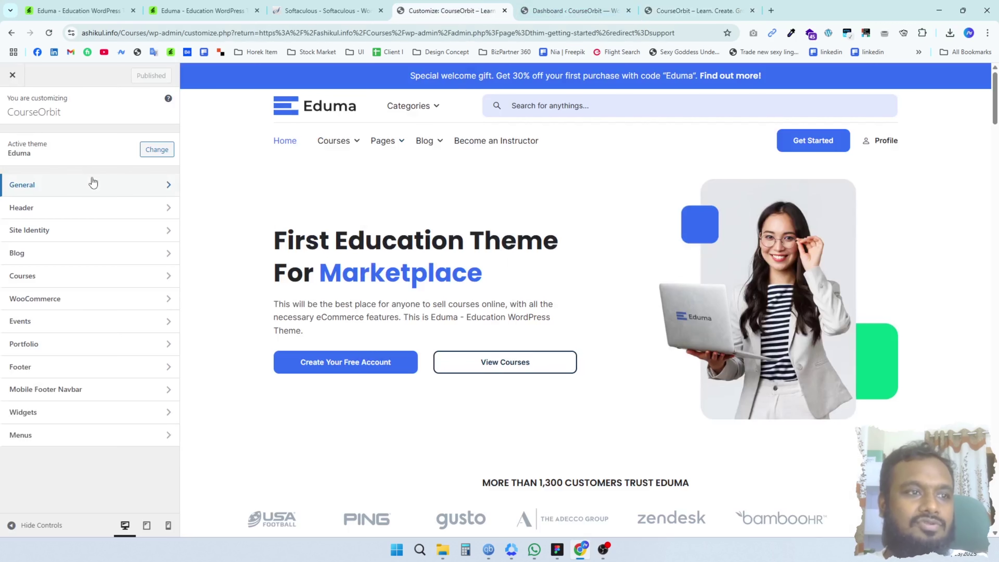
pyautogui.click(73, 232)
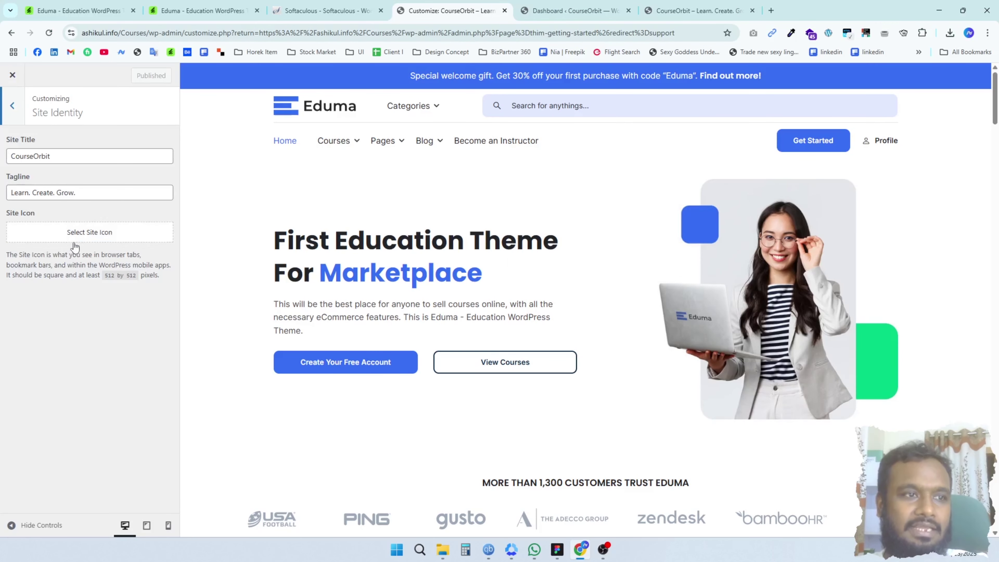
# Upload the blue logo PNG with the full name from the Desktop folder as a candidate site icon
pyautogui.click(86, 238)
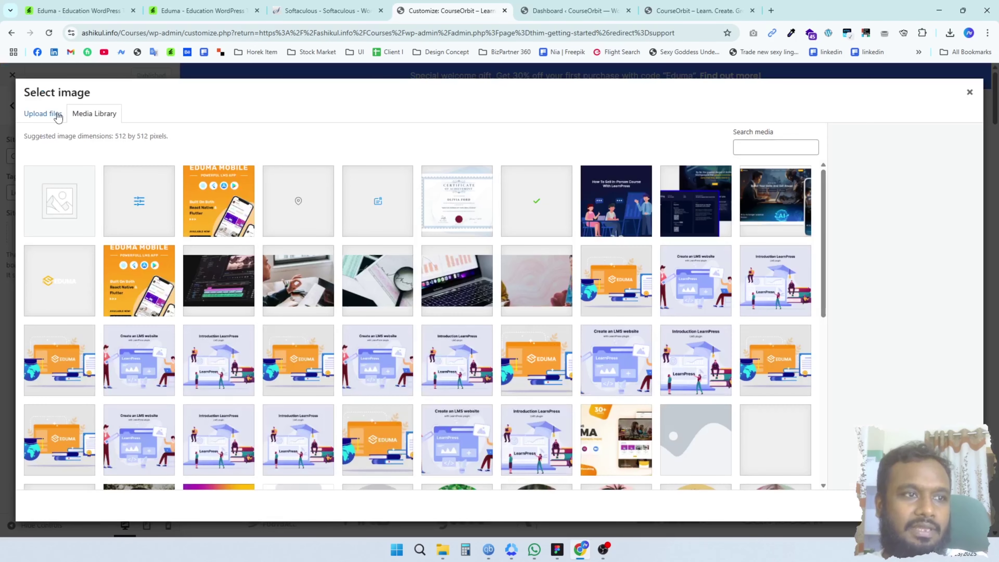
pyautogui.click(57, 115)
pyautogui.click(493, 292)
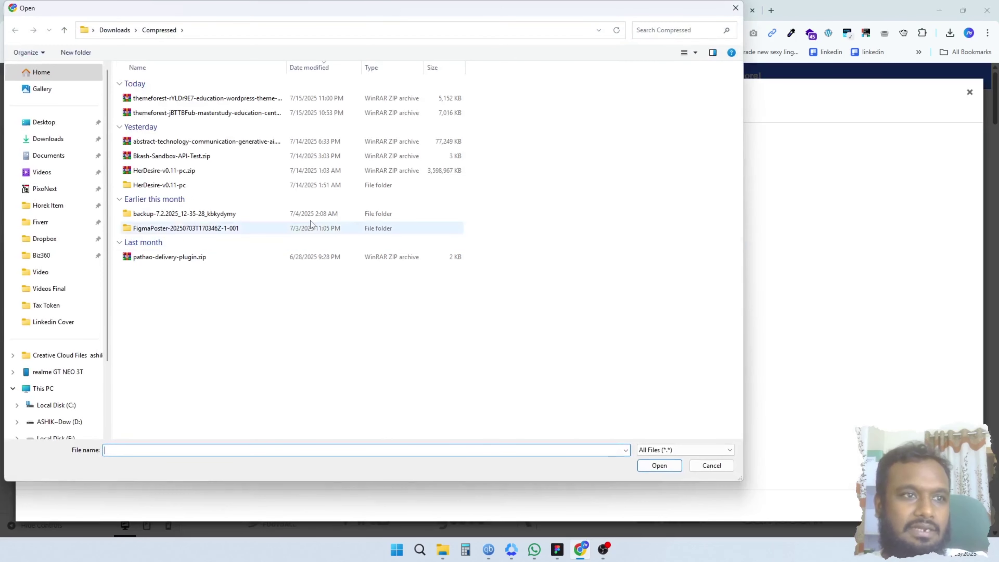
pyautogui.click(46, 139)
pyautogui.click(50, 125)
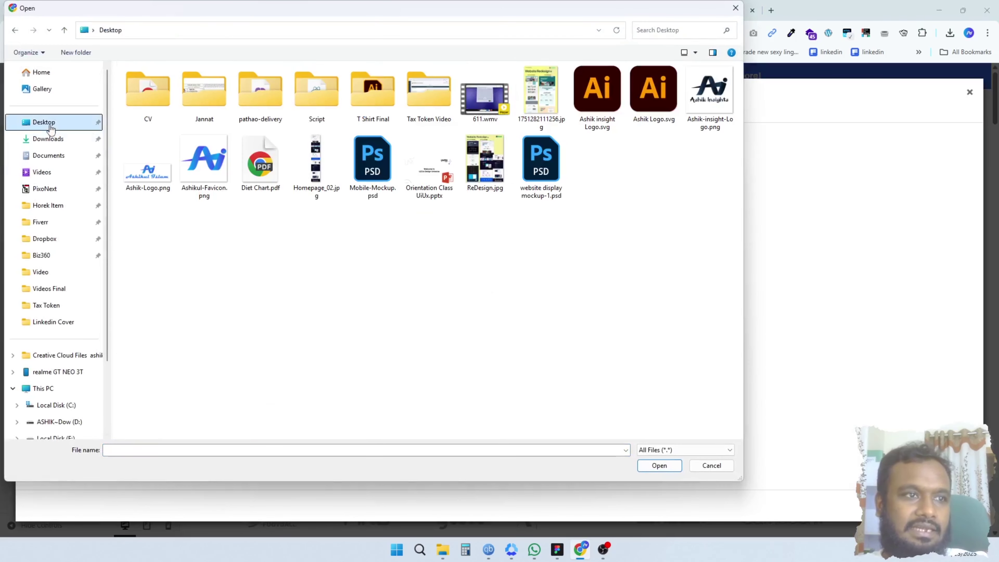
pyautogui.doubleClick(150, 177)
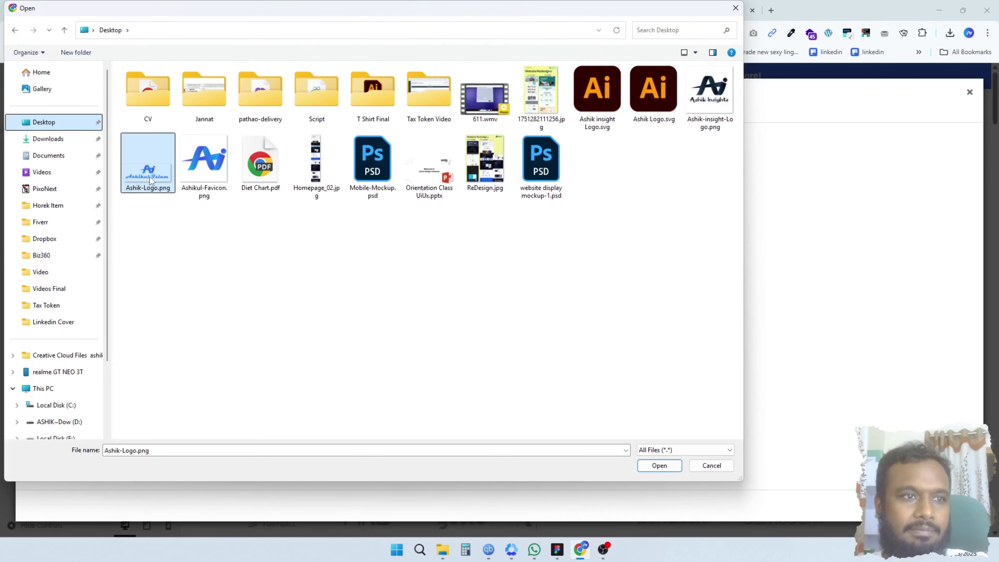
pyautogui.click(957, 506)
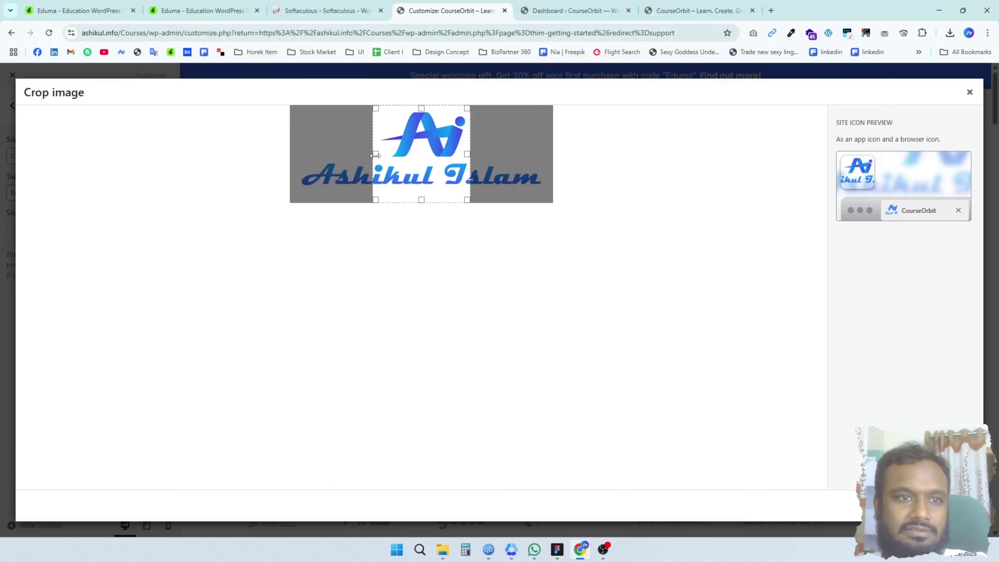
# Try to widen the crop area around the full-name logo and close the cropping dialog
pyautogui.doubleClick(226, 156)
pyautogui.click(483, 184)
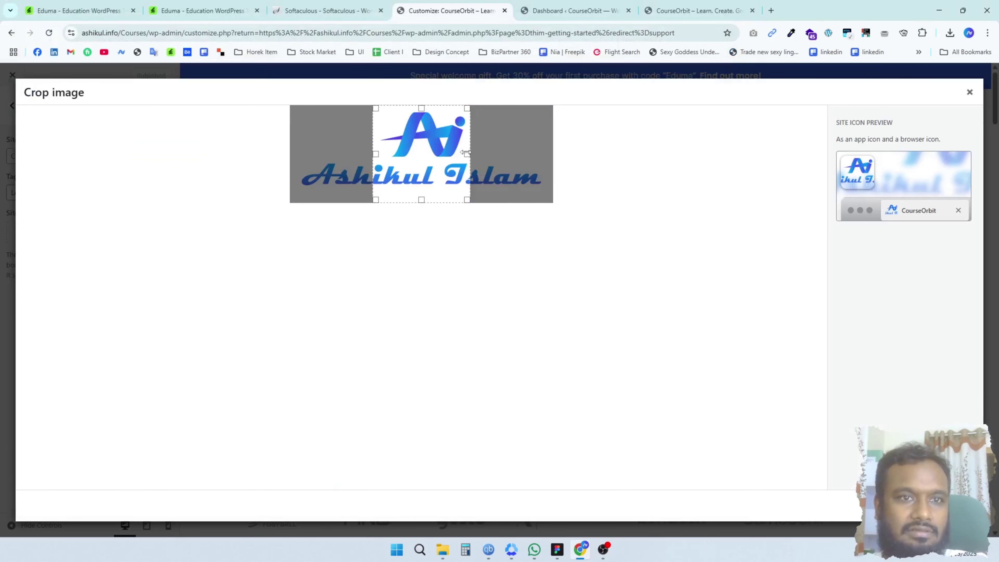
pyautogui.moveTo(468, 153); pyautogui.dragTo(521, 155)
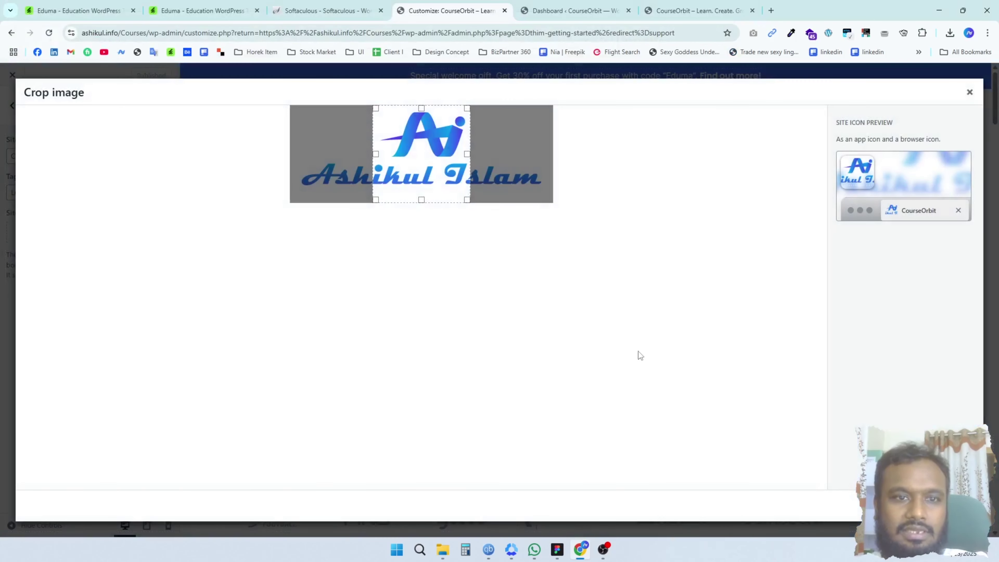
pyautogui.click(969, 92)
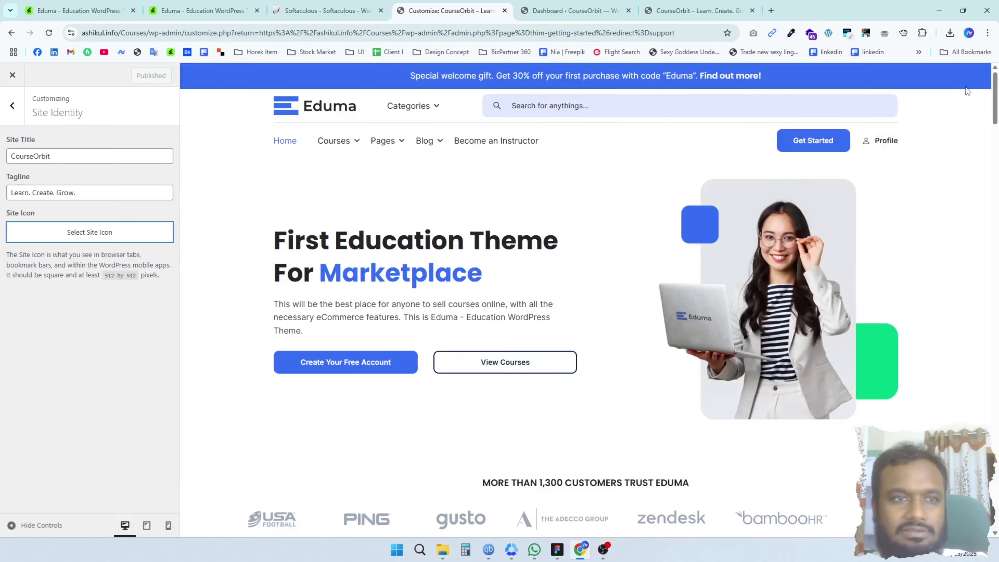
# Set the uploaded full-name logo from the media library as the site icon and remove it again
pyautogui.click(90, 232)
pyautogui.click(59, 198)
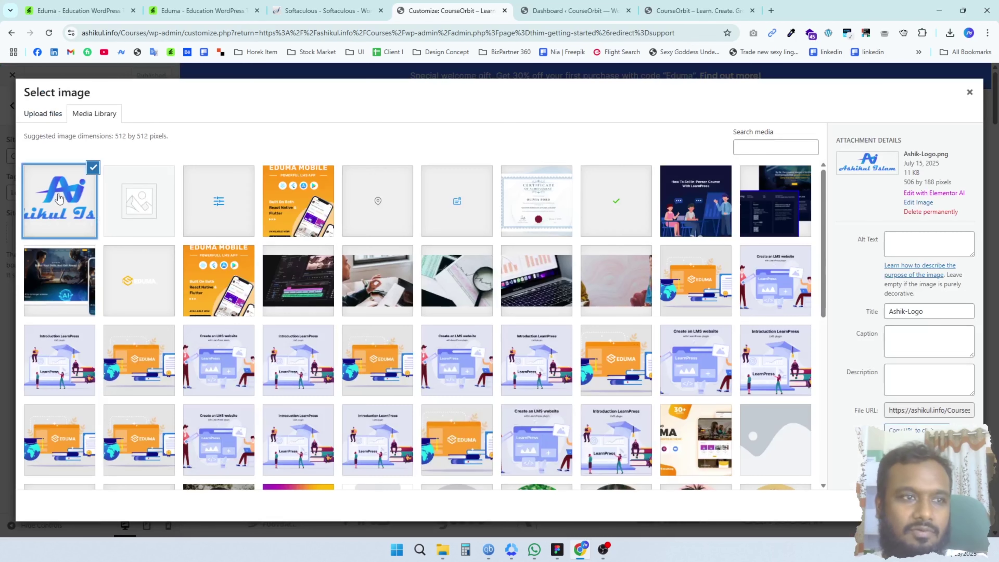
pyautogui.click(960, 506)
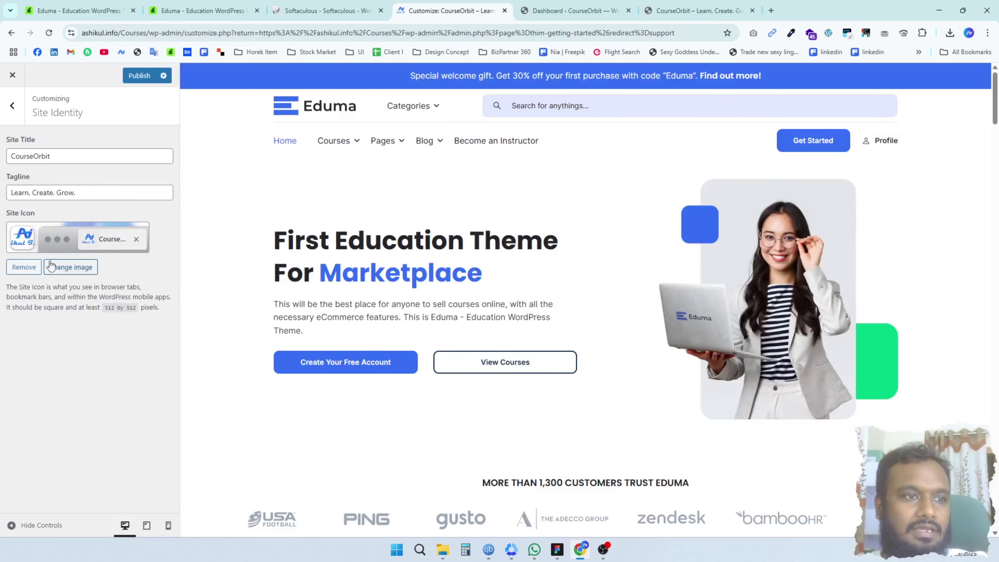
pyautogui.click(28, 266)
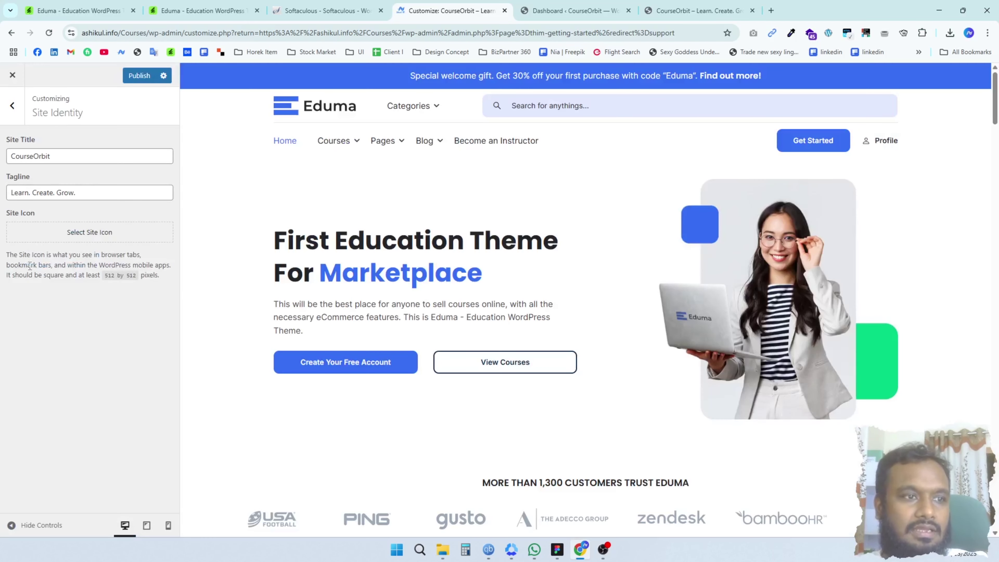
# Upload the favicon PNG from the Desktop folder as the site icon and publish the customizer changes
pyautogui.click(100, 226)
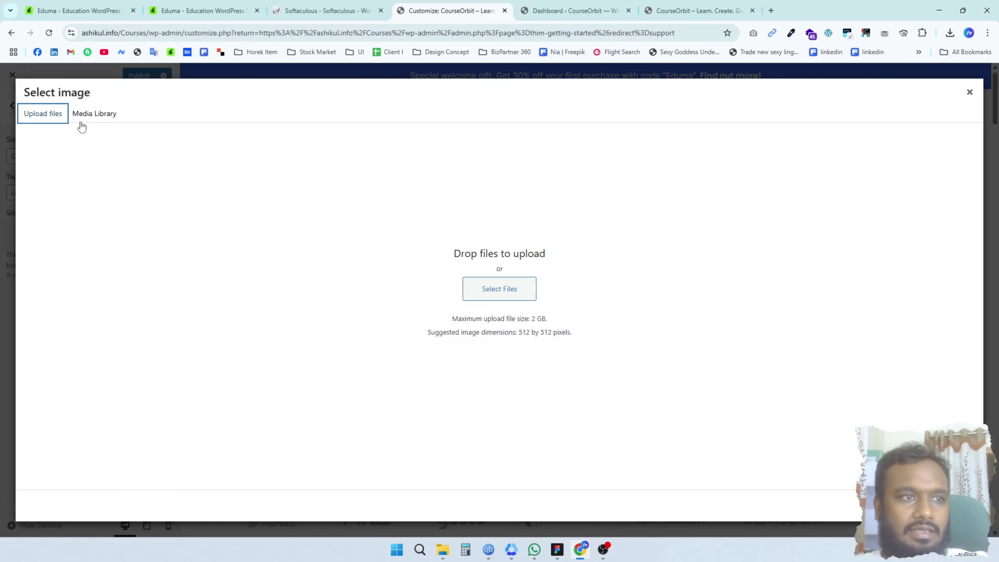
pyautogui.click(512, 289)
pyautogui.doubleClick(203, 163)
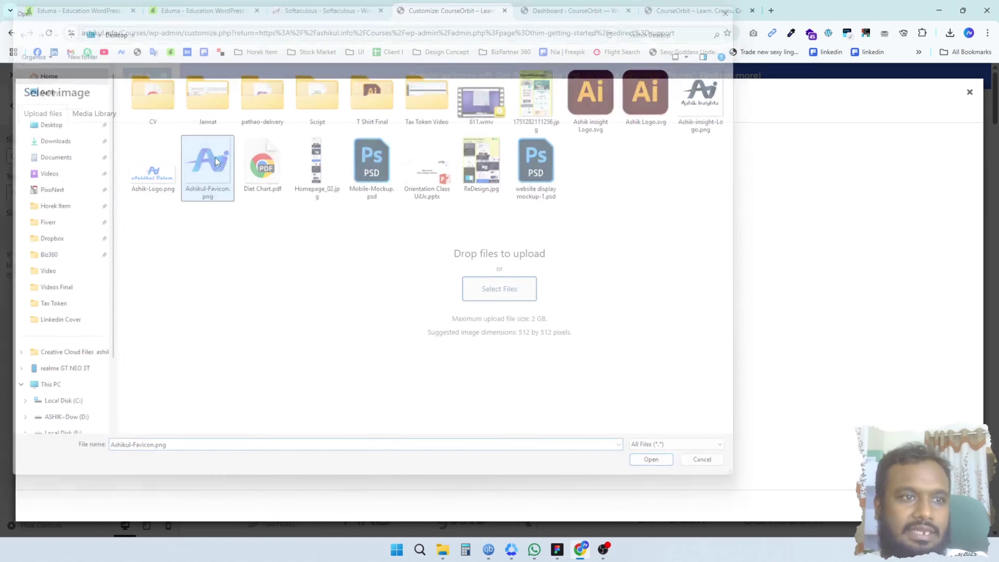
pyautogui.click(958, 506)
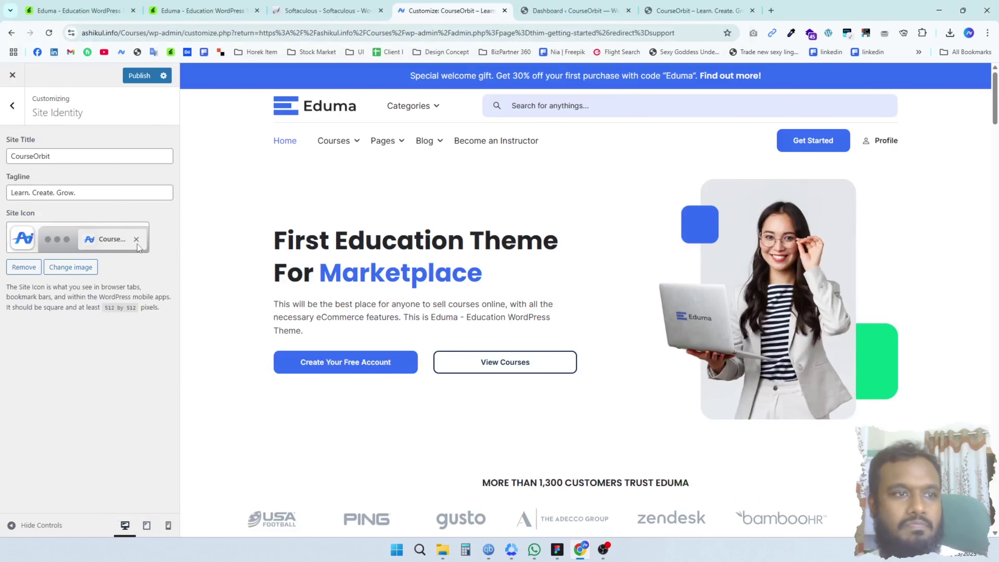
pyautogui.click(15, 112)
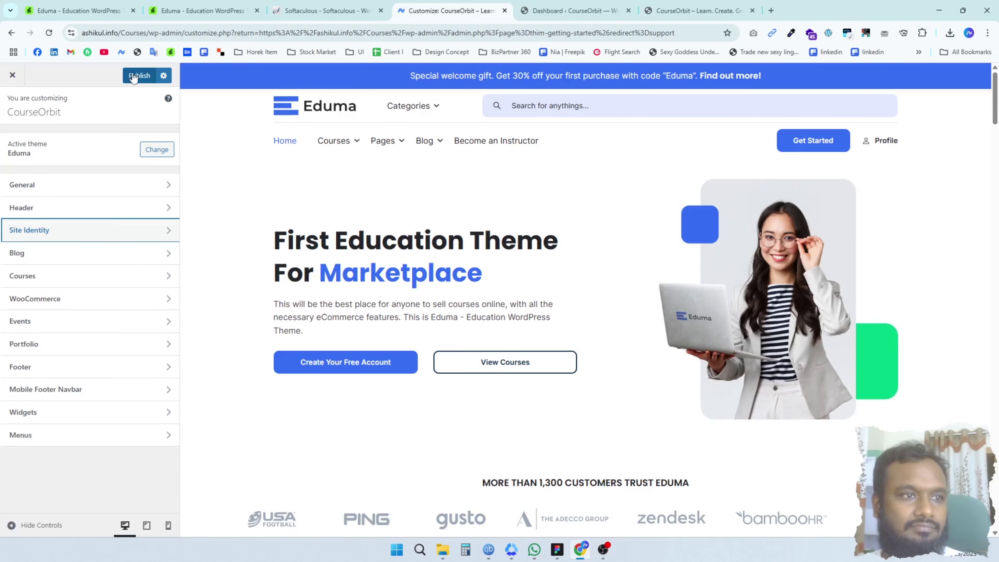
pyautogui.click(139, 75)
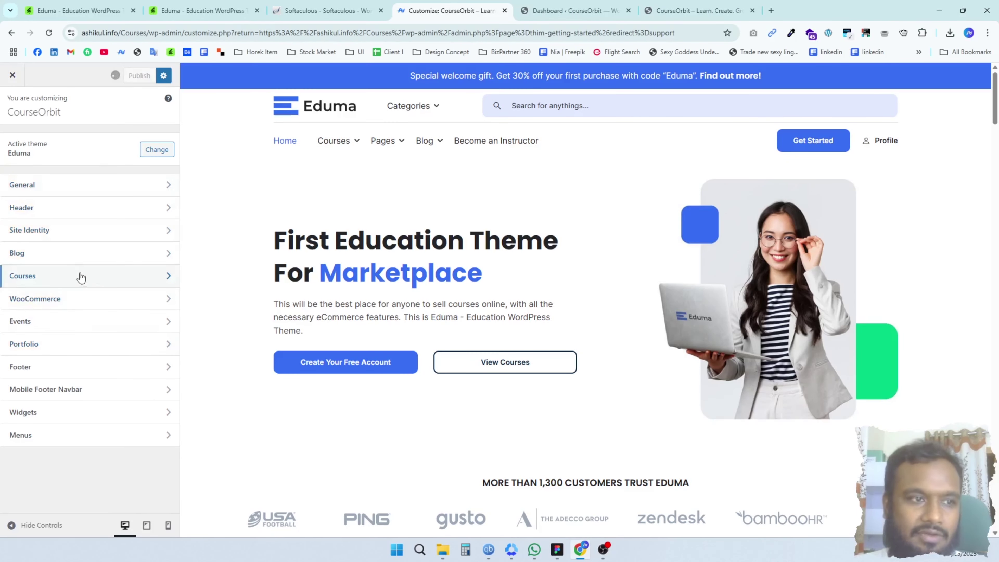
# Return to the Eduma theme dashboard in the WordPress admin
pyautogui.click(574, 11)
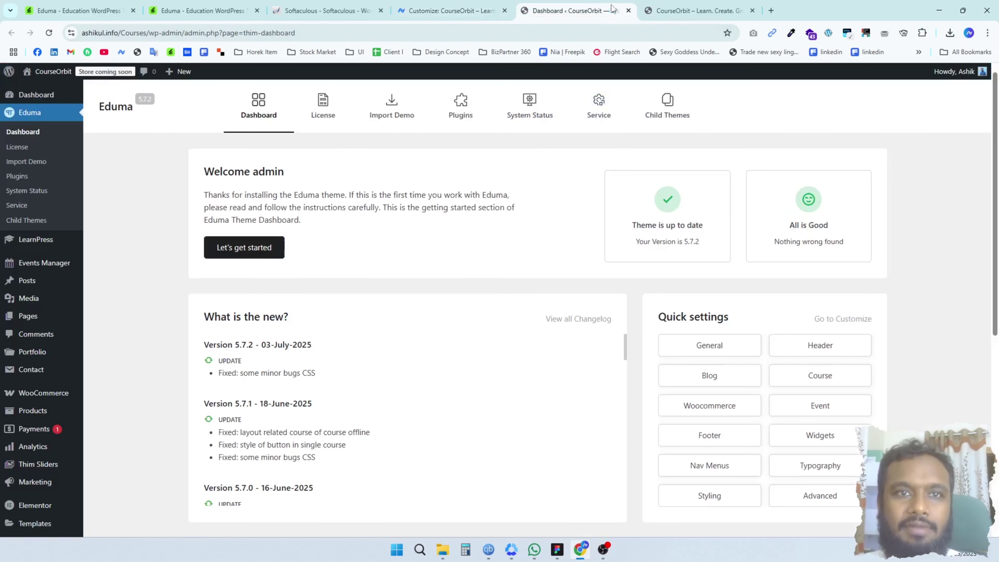
pyautogui.click(694, 11)
pyautogui.click(559, 10)
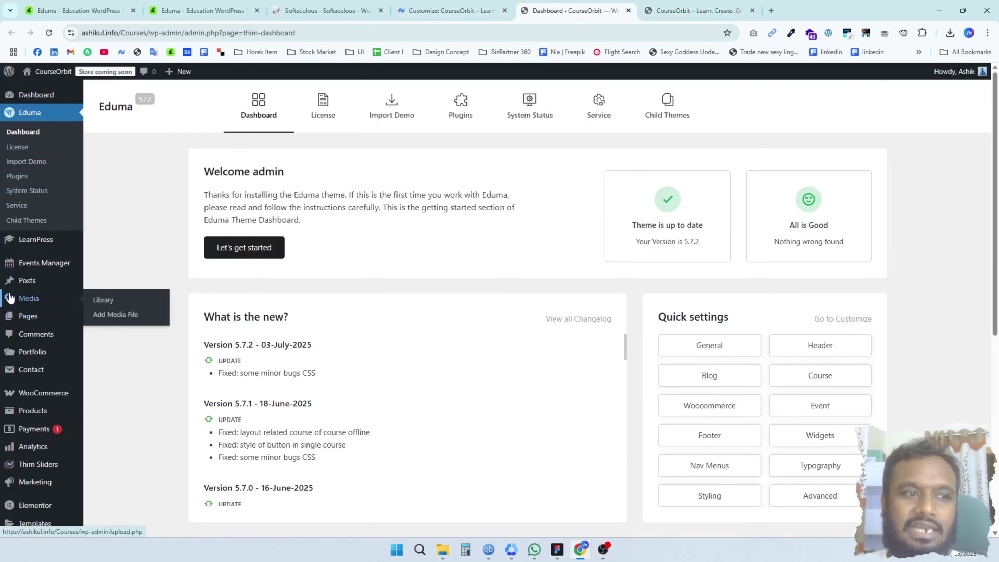
# Open the site's post list in a separate tab and move all published demo posts to the trash
pyautogui.moveTo(21, 283)
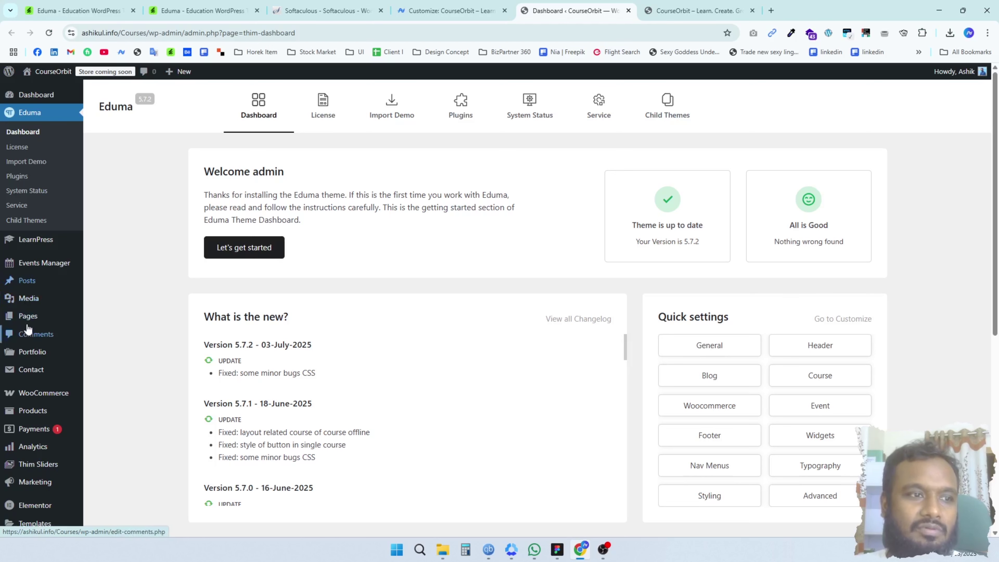
pyautogui.middleClick(24, 281)
pyautogui.moveTo(58, 269)
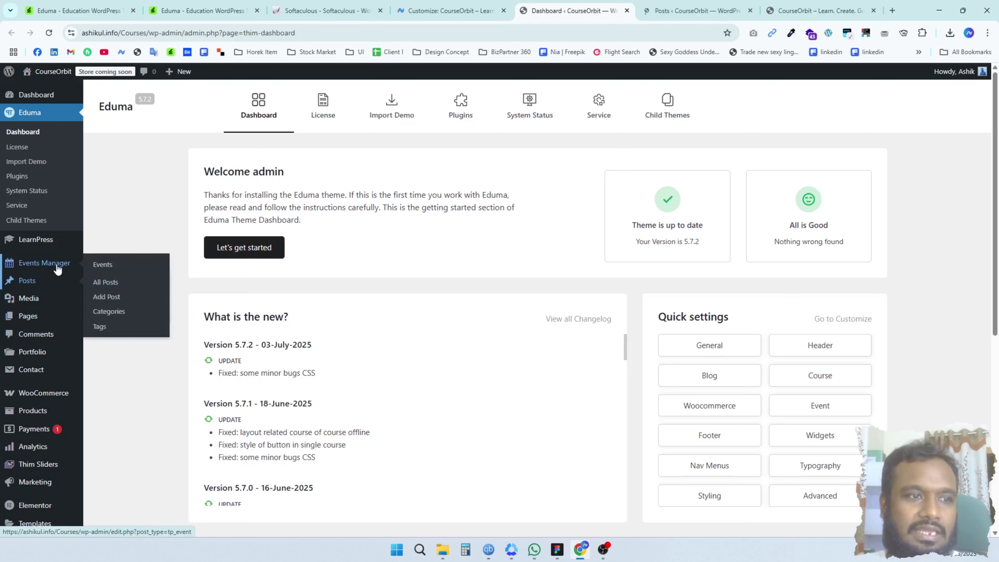
pyautogui.scroll(-3, 160, 451)
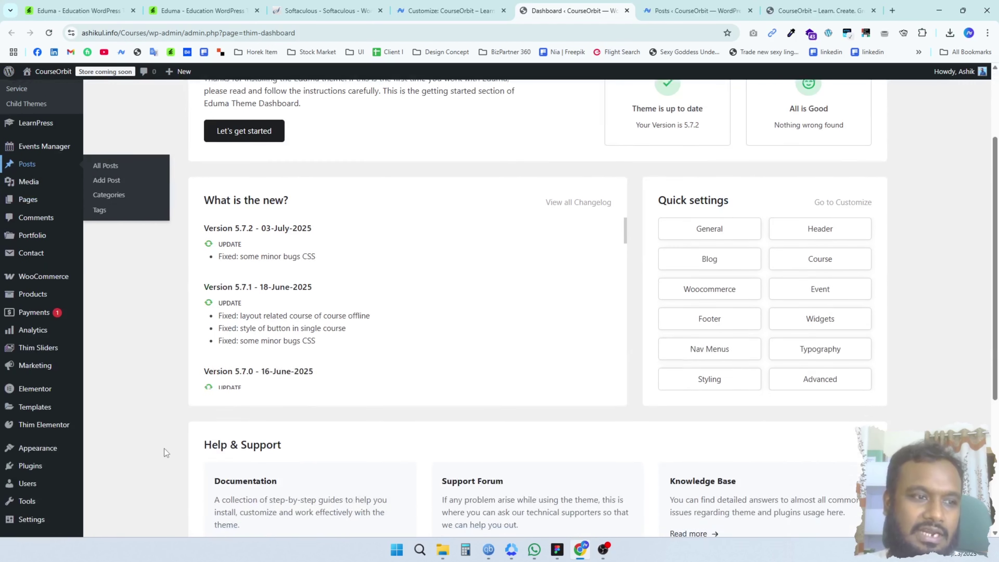
pyautogui.scroll(4, 164, 448)
pyautogui.click(652, 4)
pyautogui.scroll(-4, 301, 323)
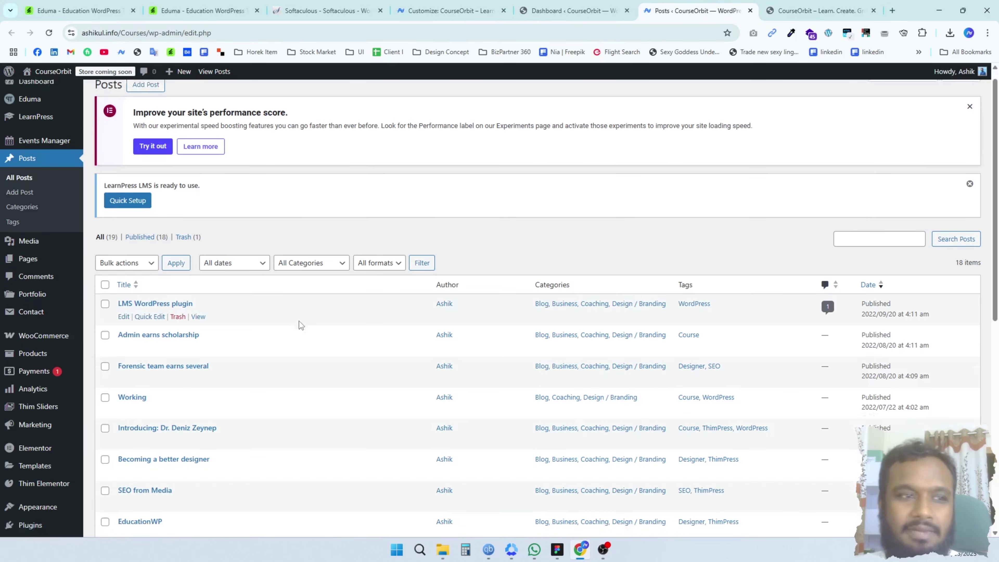
pyautogui.click(133, 120)
pyautogui.click(122, 161)
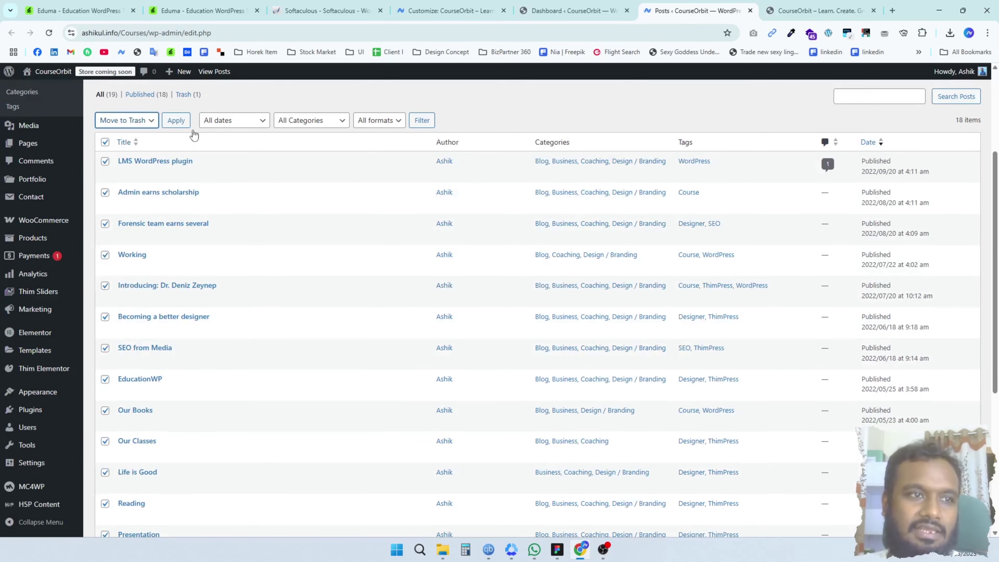
pyautogui.click(175, 120)
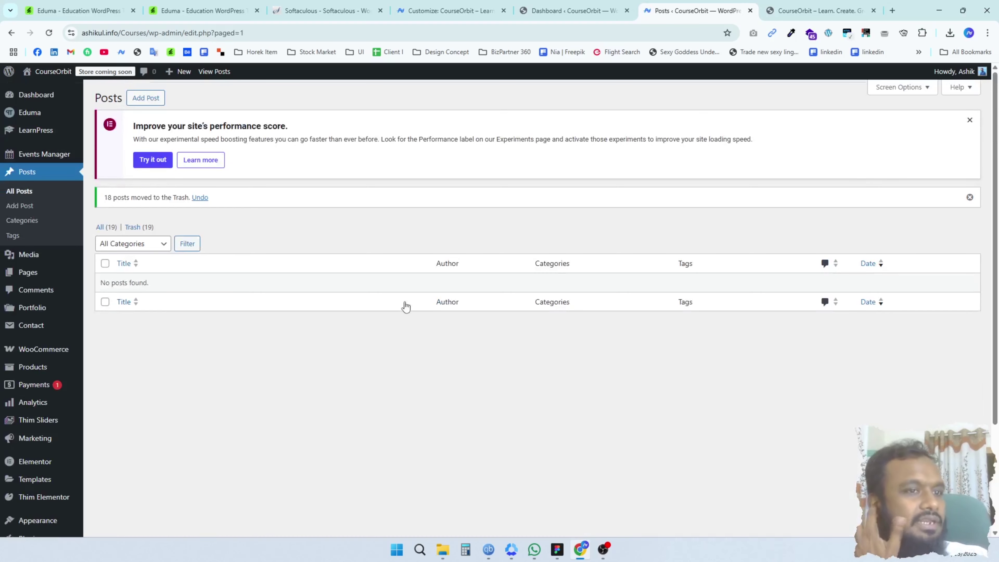
# Permanently delete every post in the trash and close the posts tab
pyautogui.click(136, 227)
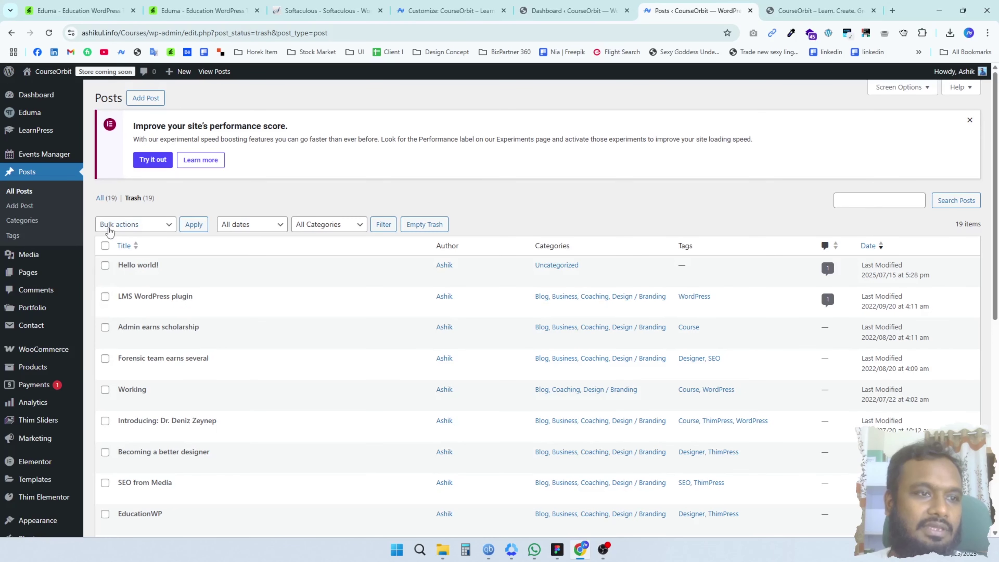
pyautogui.click(127, 231)
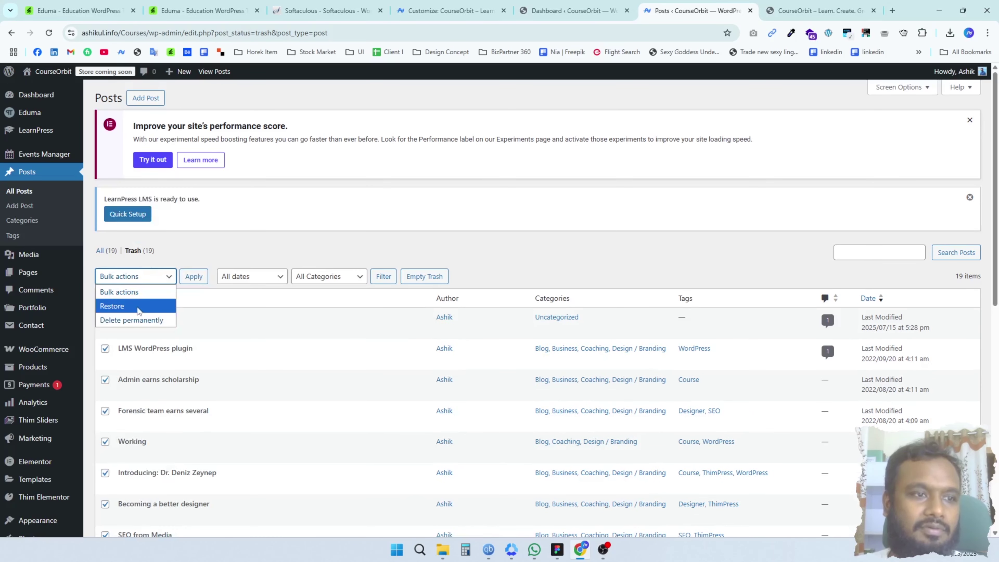
pyautogui.click(140, 320)
pyautogui.click(194, 276)
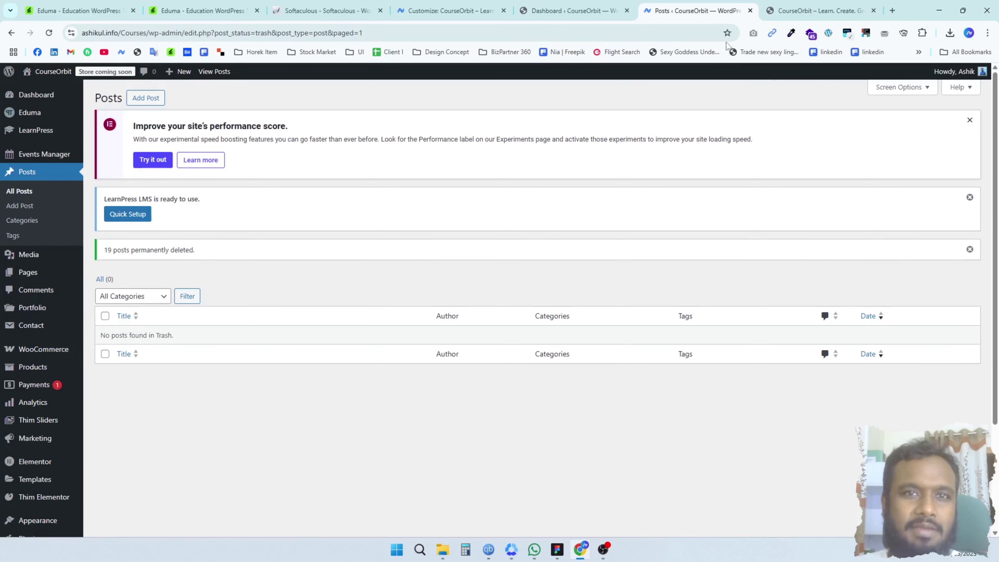
pyautogui.hotkey('ctrl', 'w')
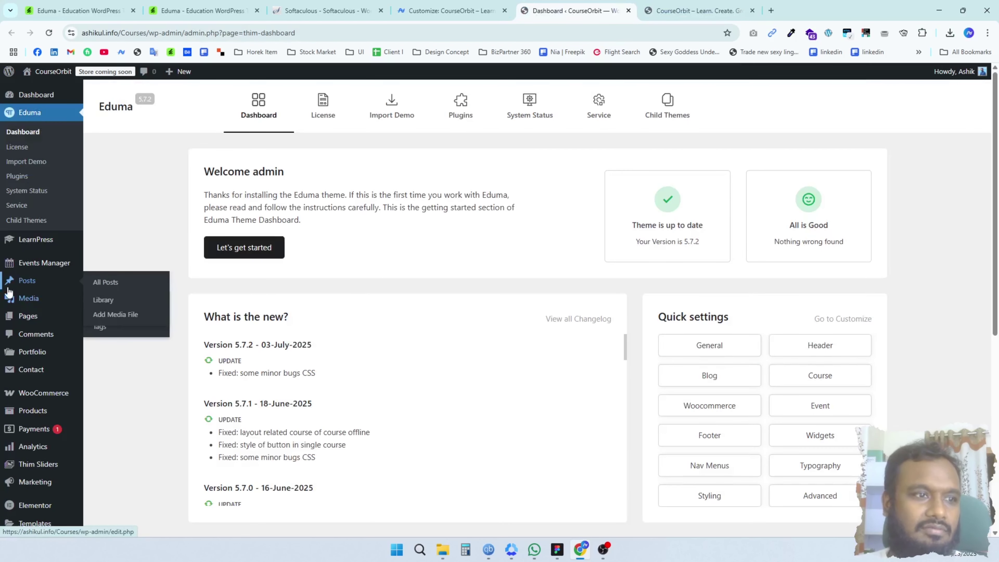
# Open the page list in a separate tab and select LP Become A Teacher plus all the Instructors and Instructor pages
pyautogui.middleClick(25, 316)
pyautogui.click(722, 5)
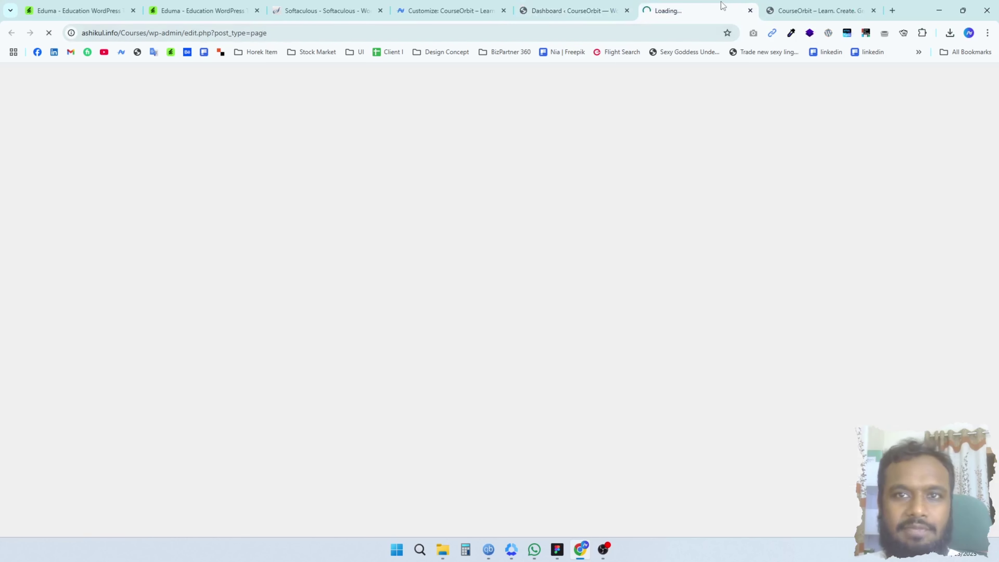
pyautogui.scroll(-10, 256, 272)
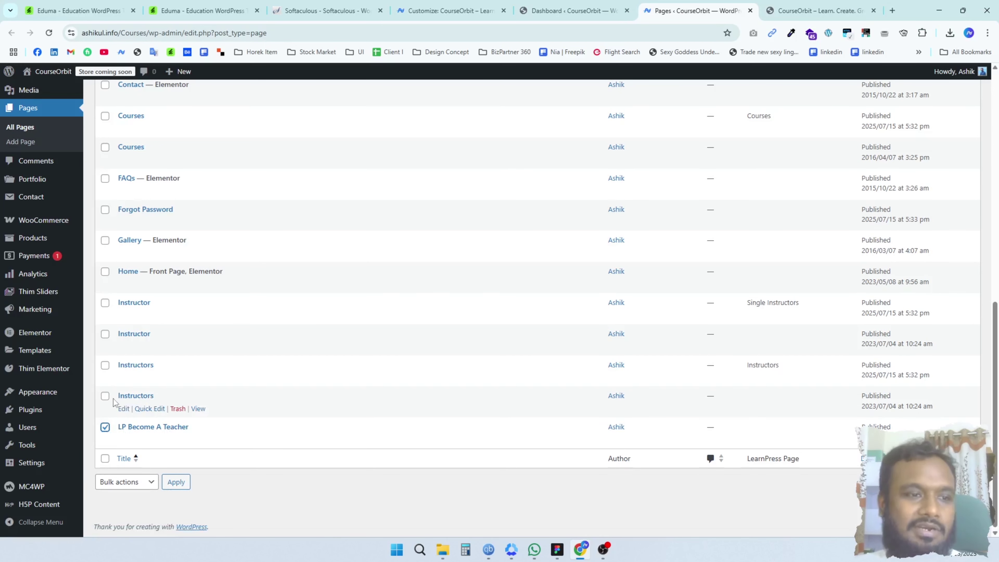
pyautogui.click(104, 397)
pyautogui.click(105, 365)
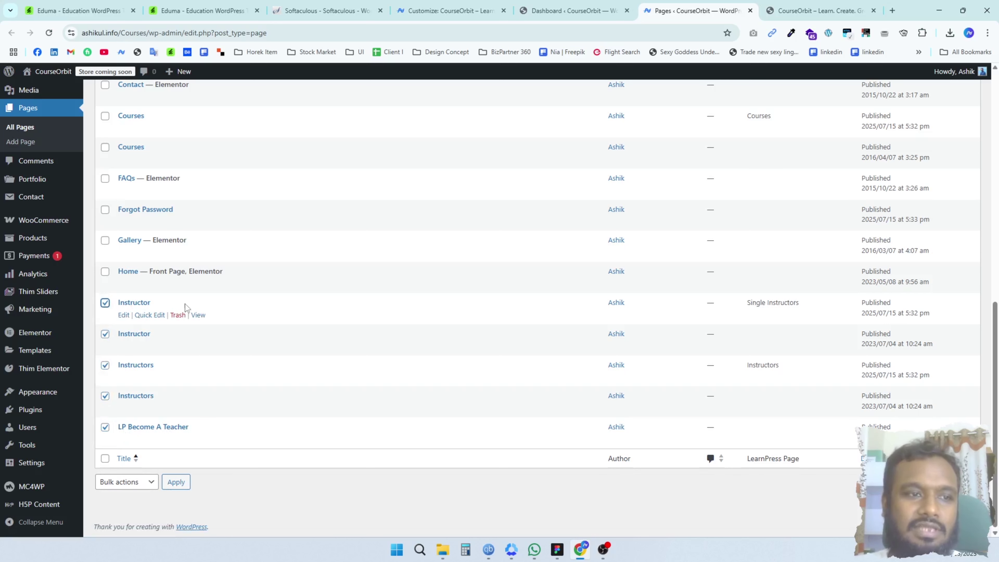
# Preview the Instructors page assigned to LearnPress on the live site and close the preview
pyautogui.keyDown('ctrl'); pyautogui.click(199, 378); pyautogui.keyUp('ctrl')
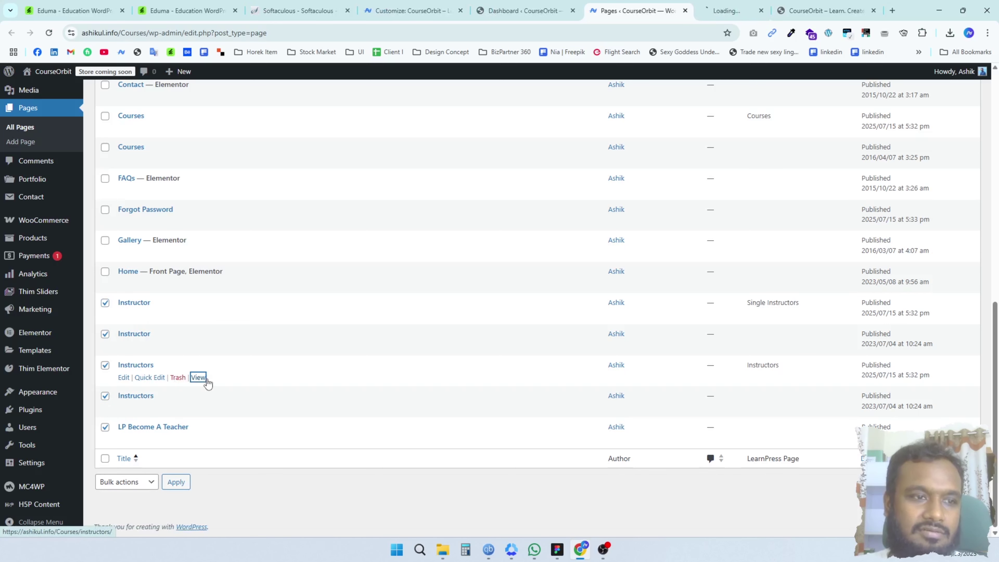
pyautogui.click(694, 10)
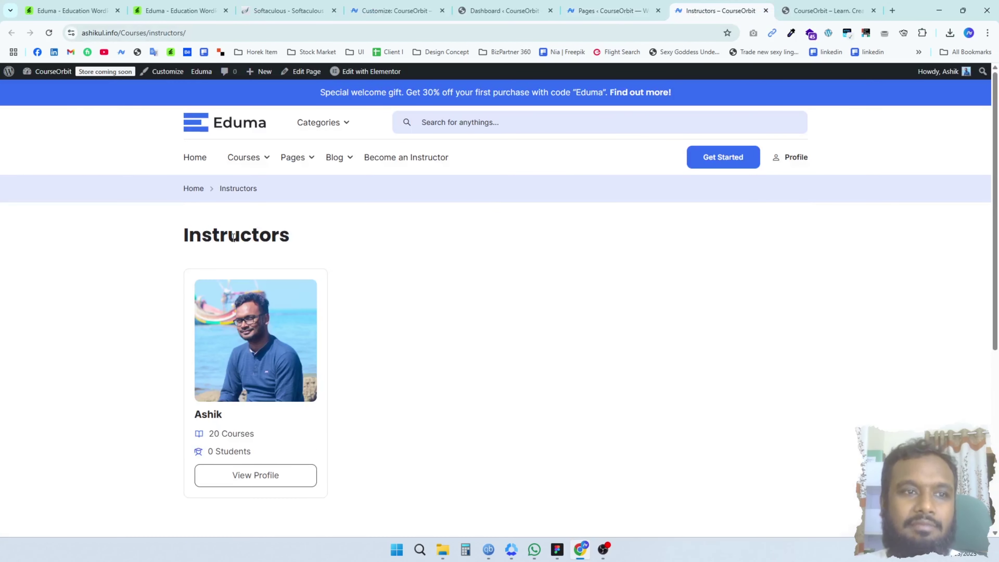
pyautogui.scroll(-1, 463, 342)
pyautogui.scroll(-4, 463, 342)
pyautogui.scroll(5, 228, 284)
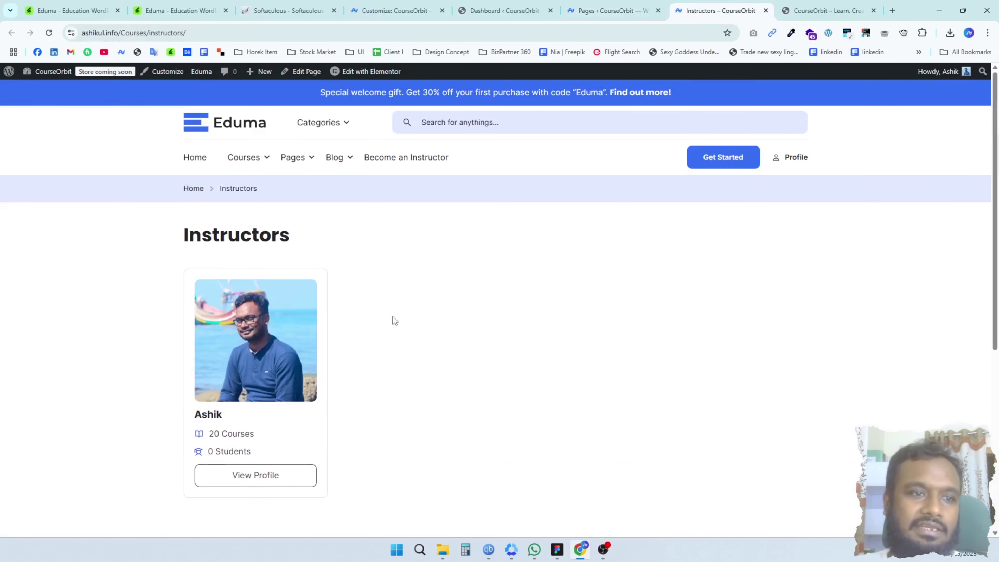
pyautogui.middleClick(687, 3)
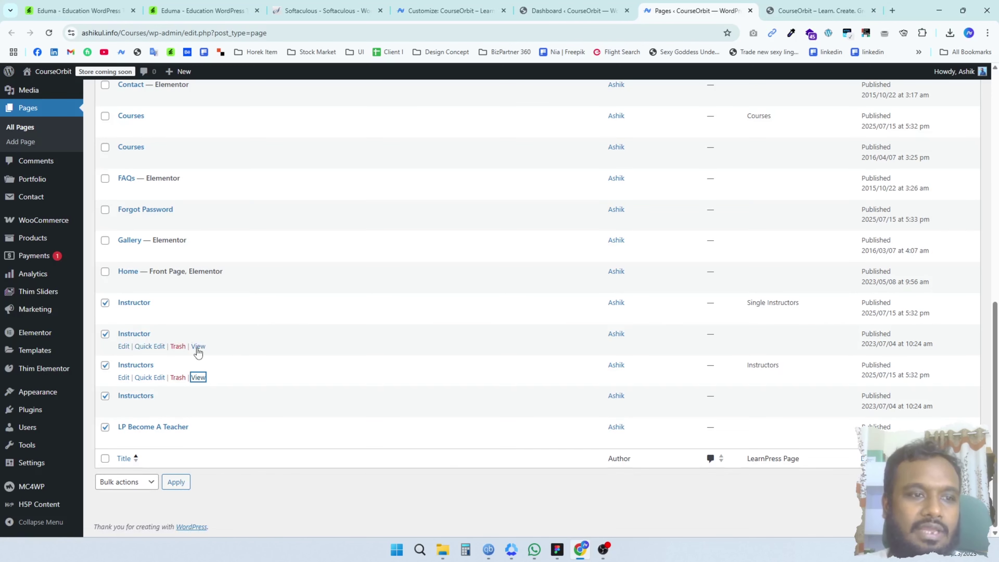
# Preview the 2023 Instructor page on the live site, close it, and add the Gallery page to the selection
pyautogui.middleClick(198, 346)
pyautogui.click(692, 11)
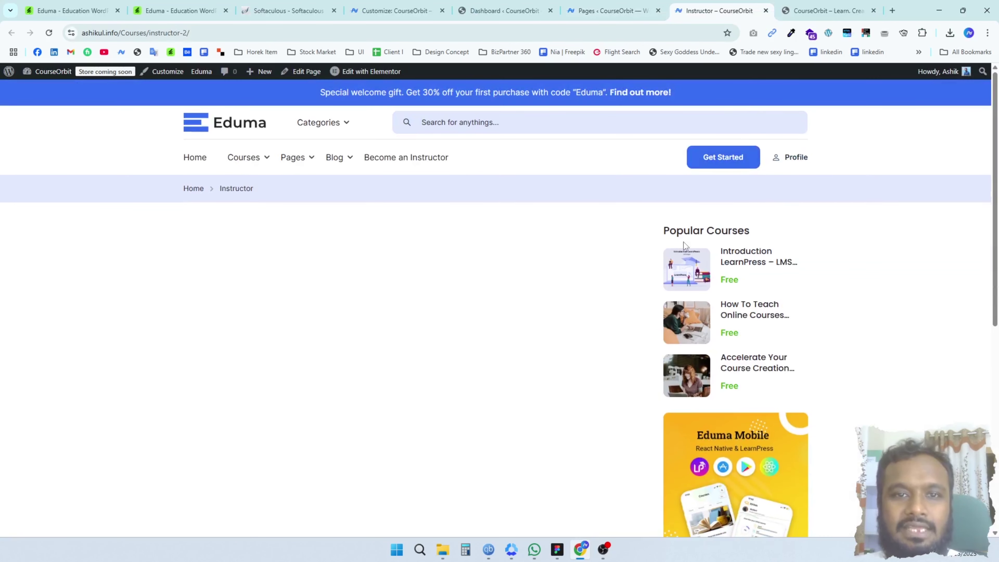
pyautogui.scroll(-4, 684, 242)
pyautogui.middleClick(701, 5)
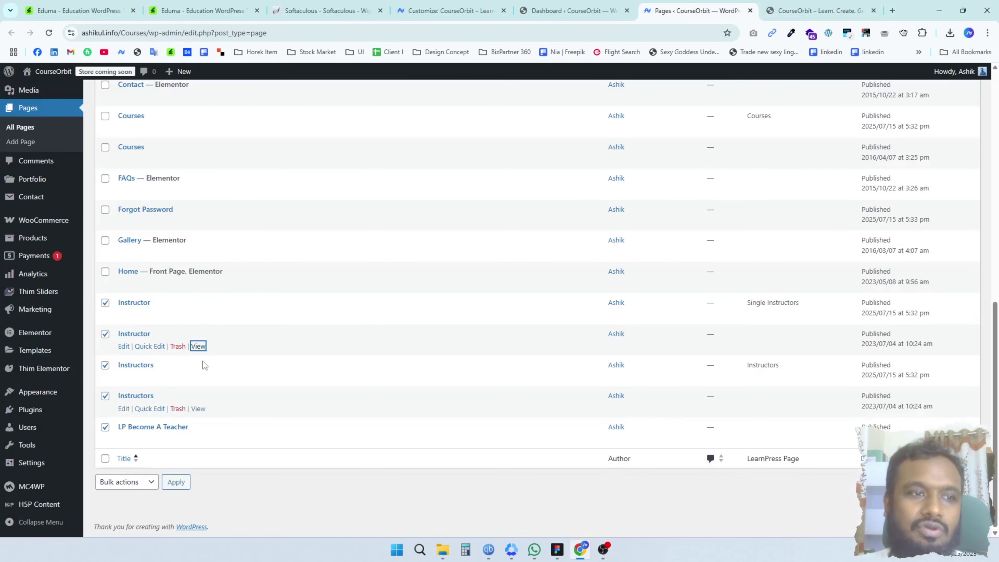
pyautogui.scroll(3, 299, 357)
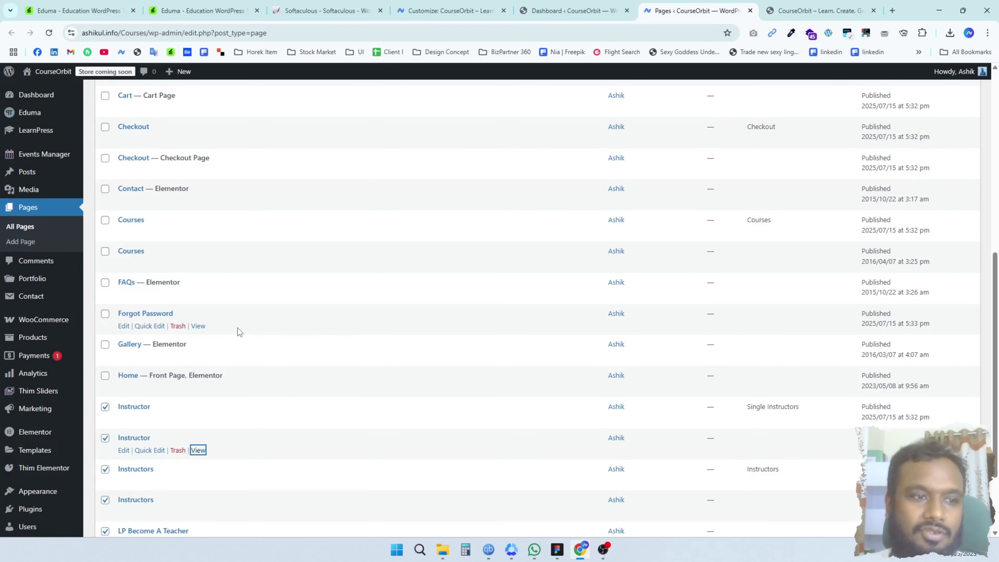
pyautogui.click(106, 346)
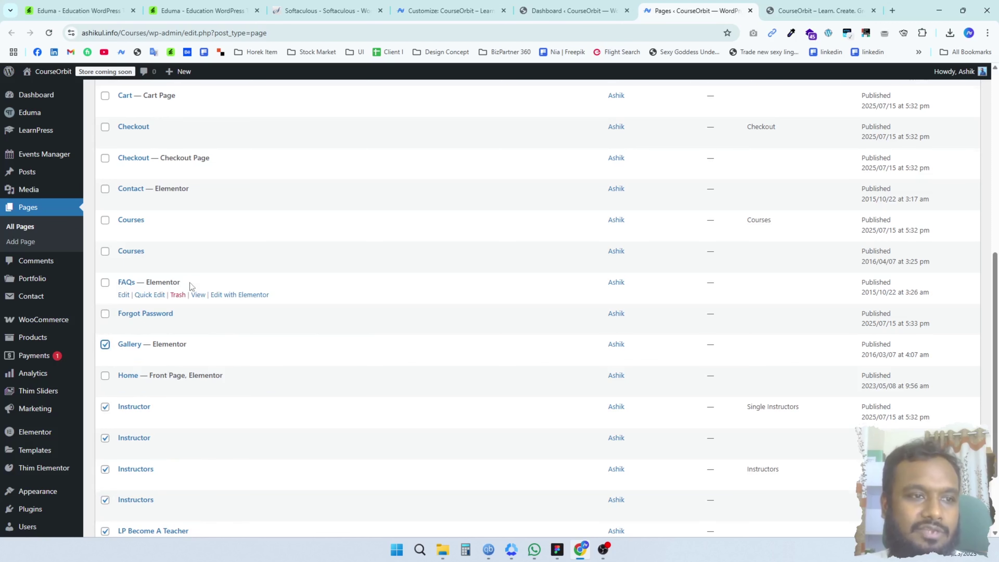
# Compare the two Courses pages on the live site, check the page address, and close the previews
pyautogui.scroll(4, 189, 285)
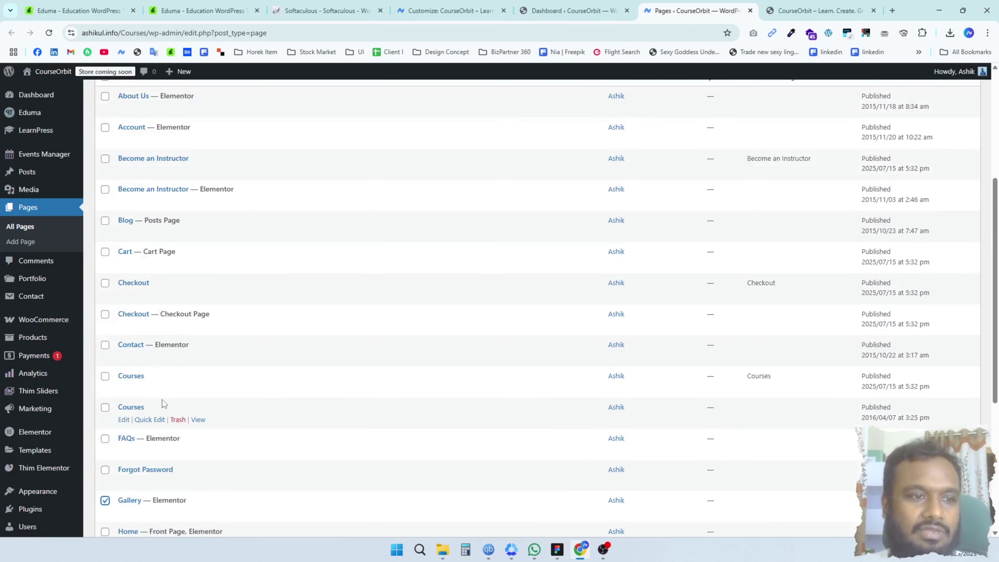
pyautogui.middleClick(198, 420)
pyautogui.middleClick(198, 389)
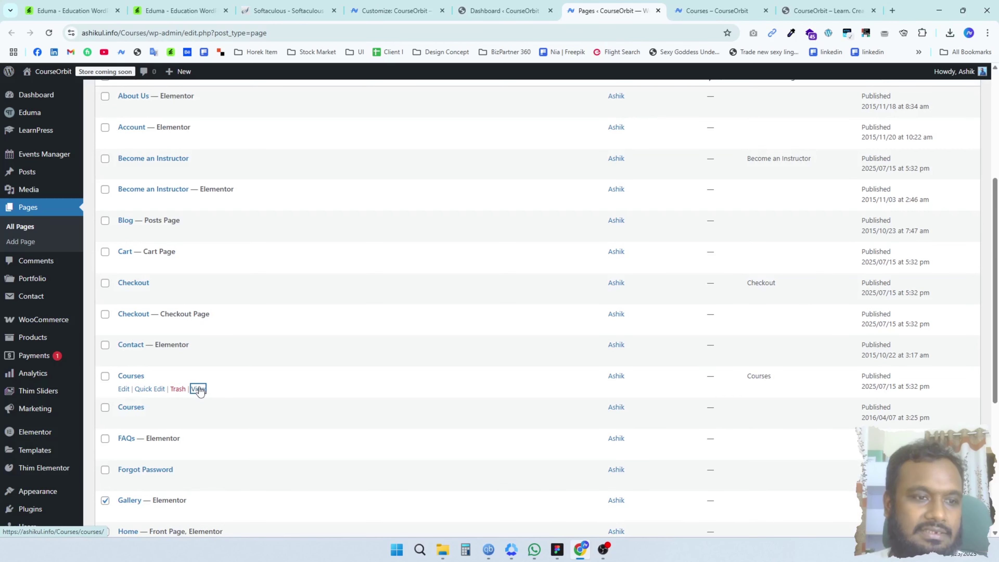
pyautogui.click(647, 8)
pyautogui.middleClick(647, 3)
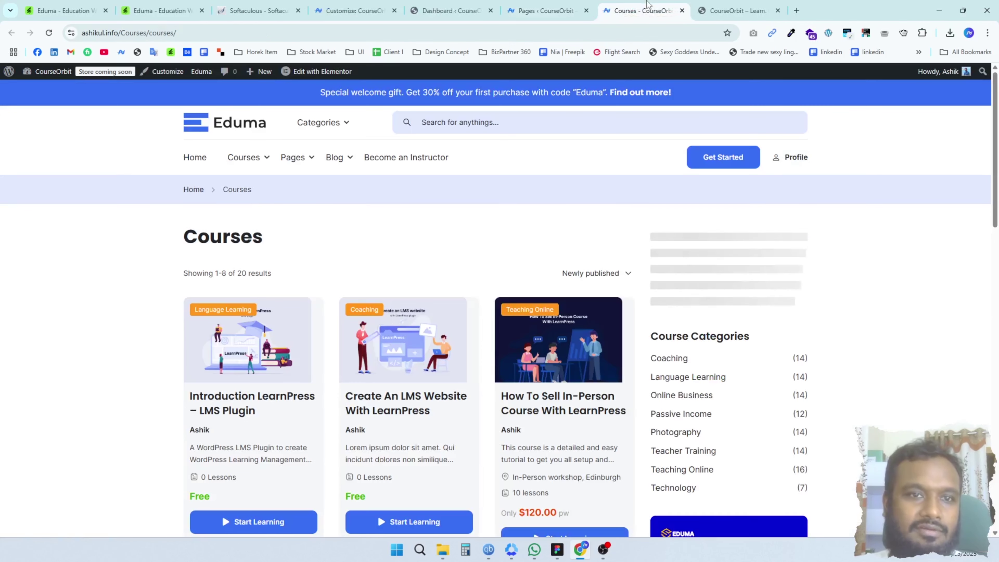
pyautogui.moveTo(164, 38); pyautogui.dragTo(201, 34)
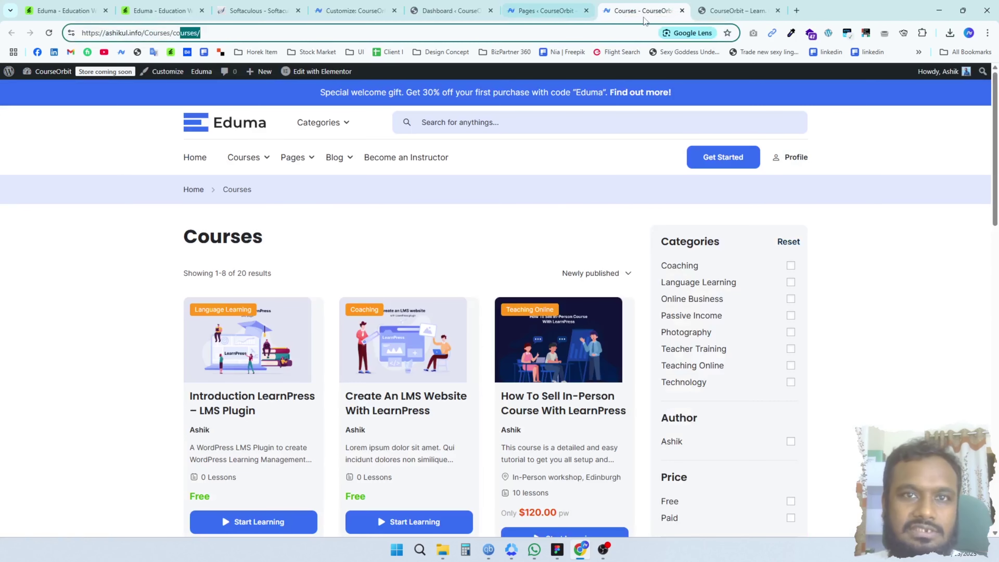
pyautogui.middleClick(606, 3)
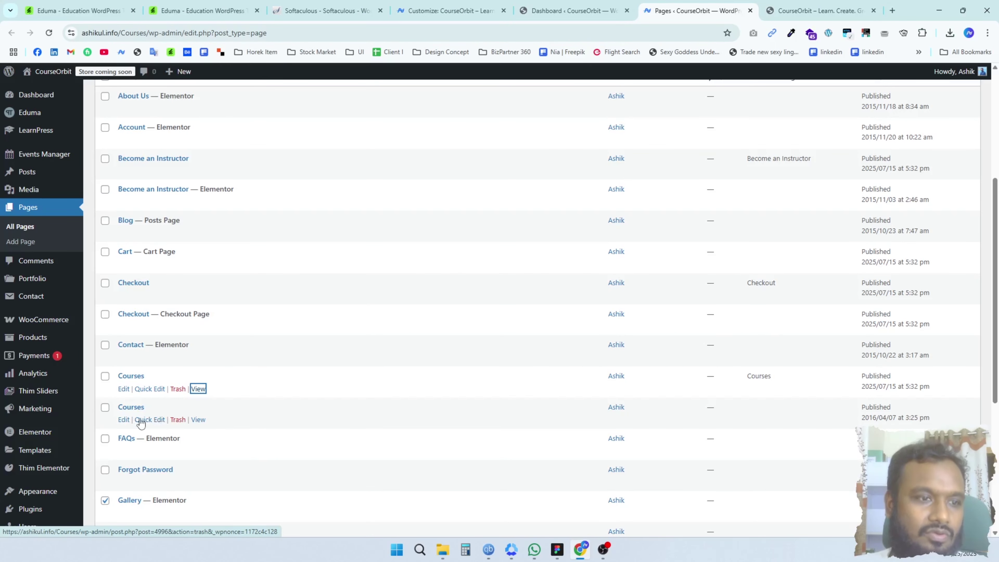
# Add the 2016 Courses page, LearnPress Checkout, both Become an Instructor pages and Blog to the selection, and move all selected pages to the trash
pyautogui.click(105, 409)
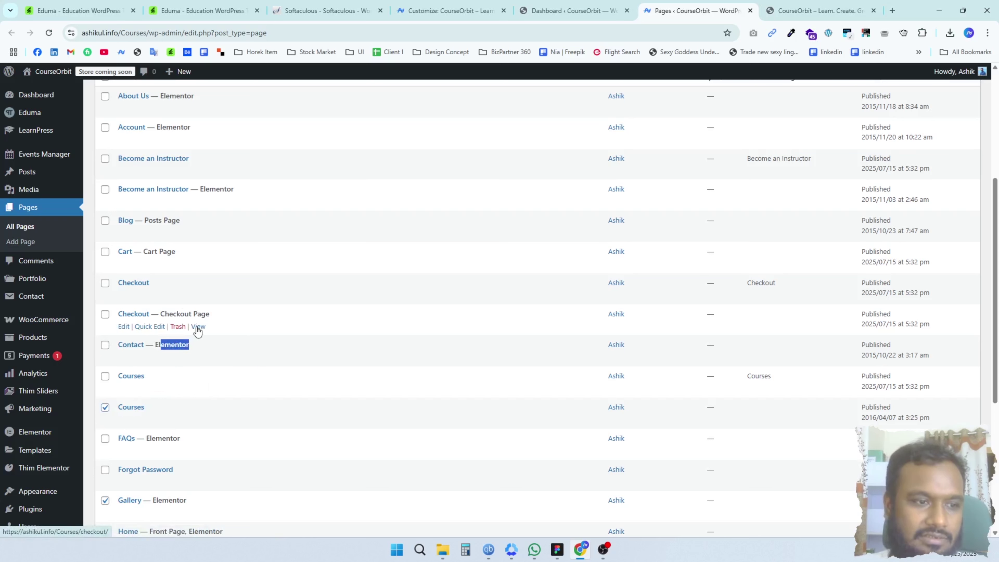
pyautogui.click(105, 283)
pyautogui.scroll(1, 180, 303)
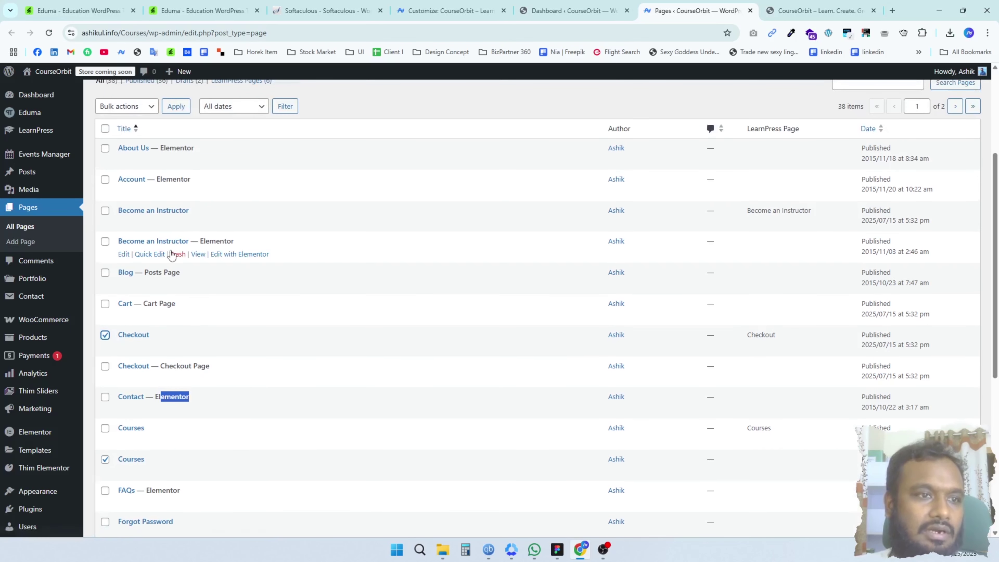
pyautogui.click(105, 241)
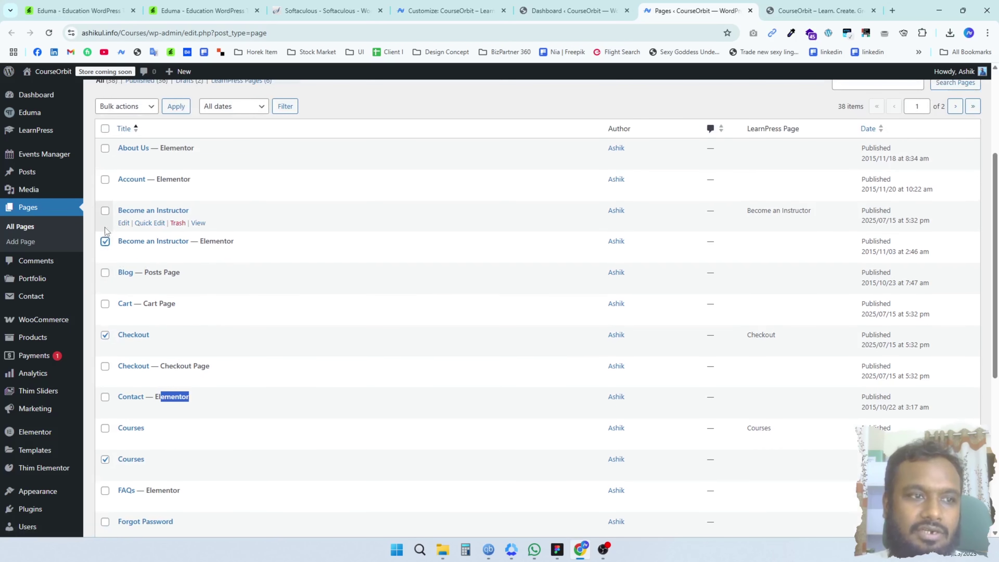
pyautogui.click(105, 210)
pyautogui.click(106, 273)
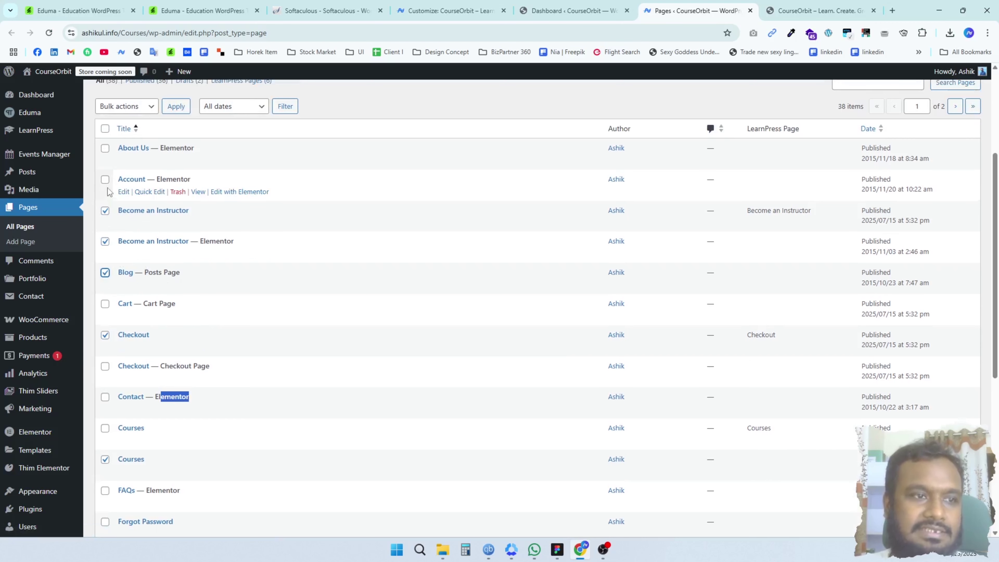
pyautogui.scroll(4, 109, 184)
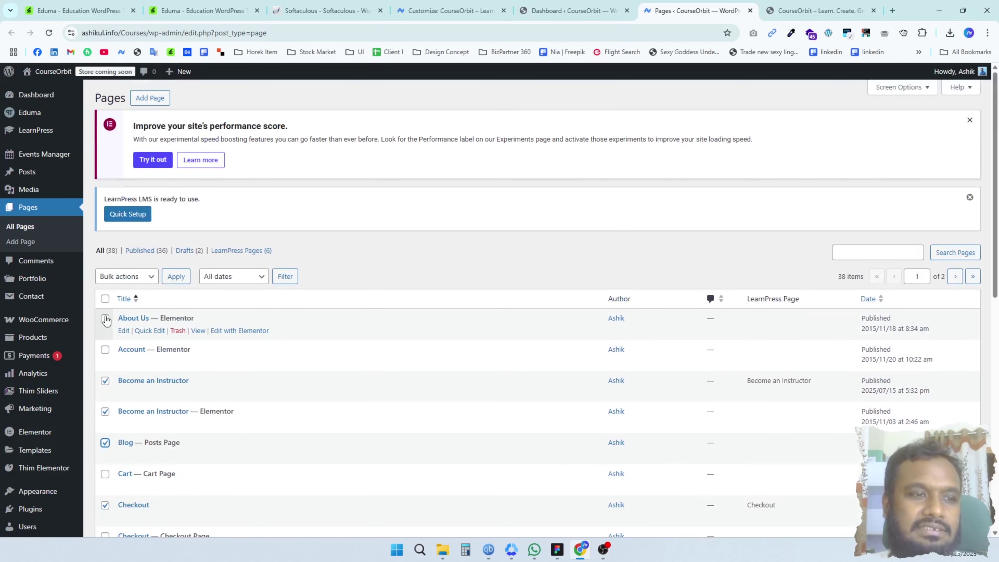
pyautogui.click(126, 277)
pyautogui.click(118, 319)
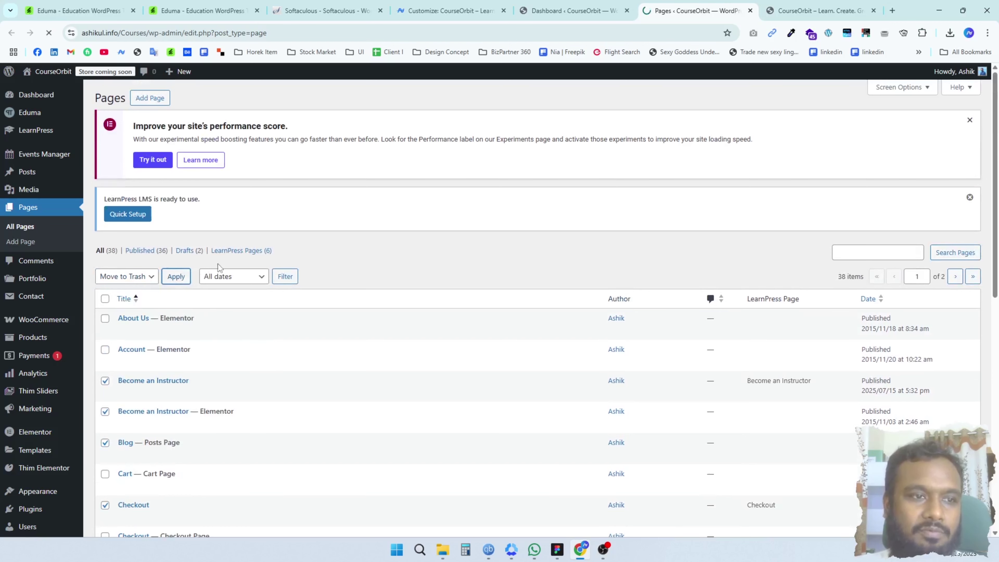
# Select the LP Checkout page, preview the LP Profile page on the live site, and close the preview
pyautogui.scroll(-6, 277, 243)
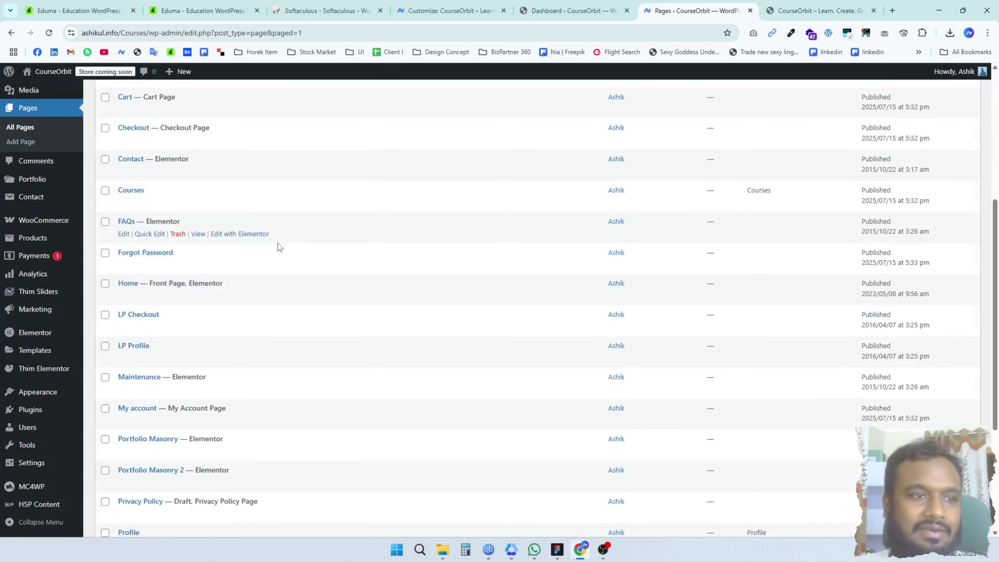
pyautogui.scroll(-5, 277, 243)
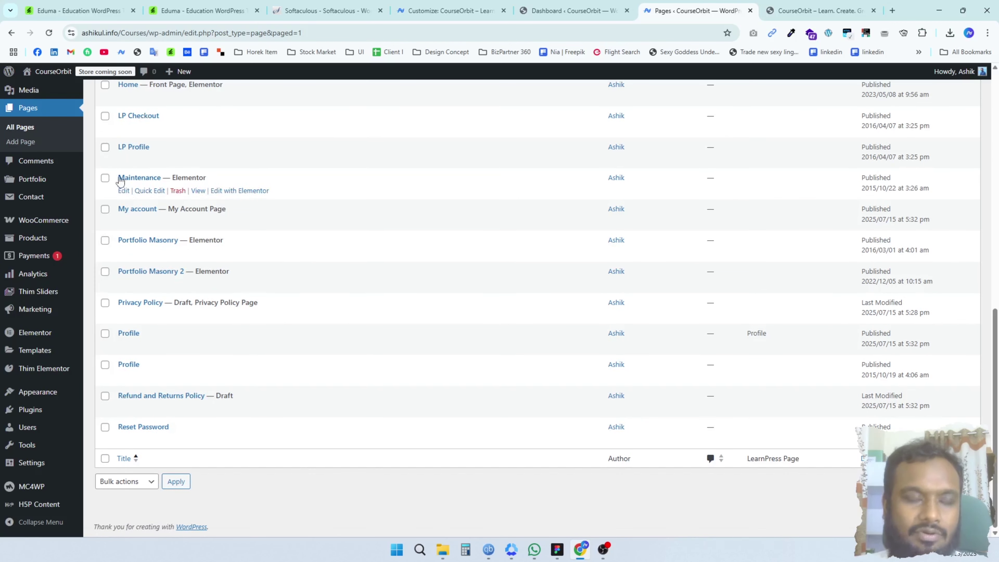
pyautogui.scroll(2, 118, 185)
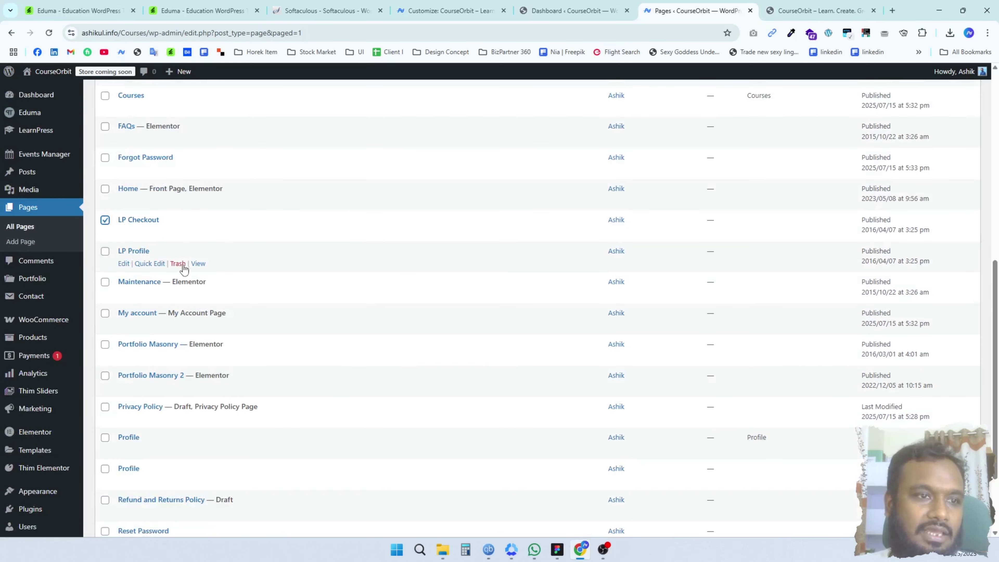
pyautogui.click(199, 263)
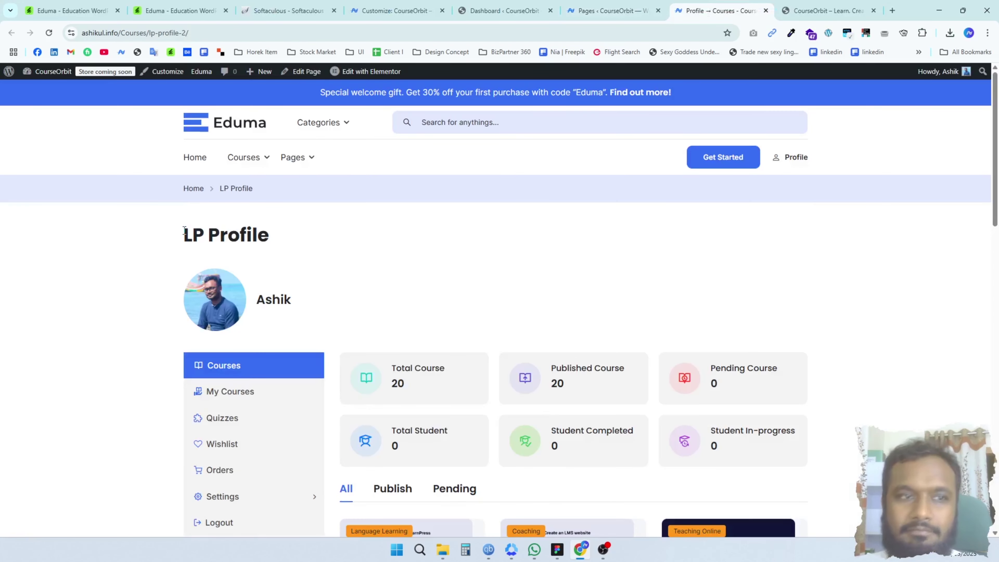
pyautogui.scroll(-15, 323, 304)
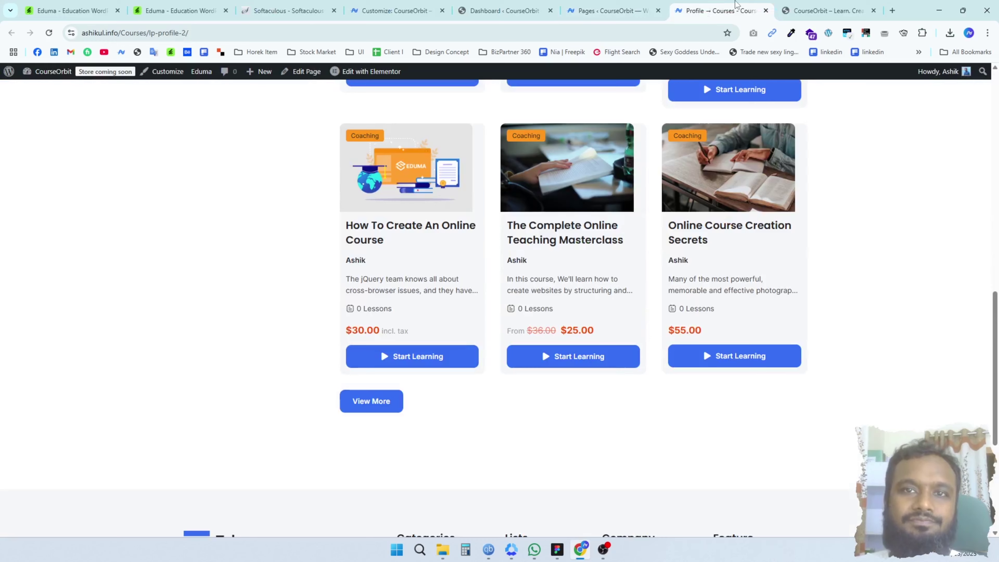
pyautogui.click(765, 10)
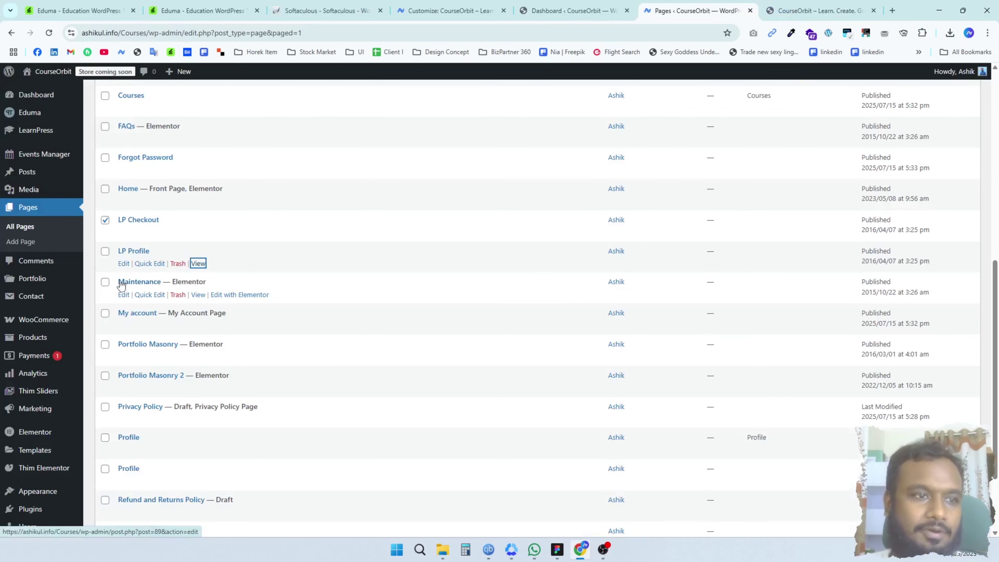
# Add the Maintenance, Portfolio Masonry and Portfolio Masonry 2 pages to the selection
pyautogui.click(105, 282)
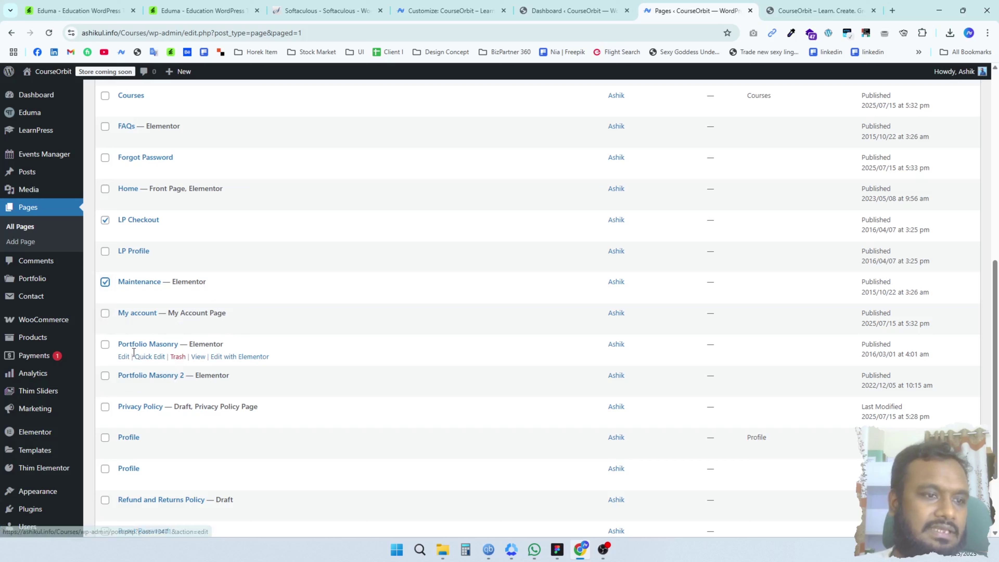
pyautogui.click(105, 345)
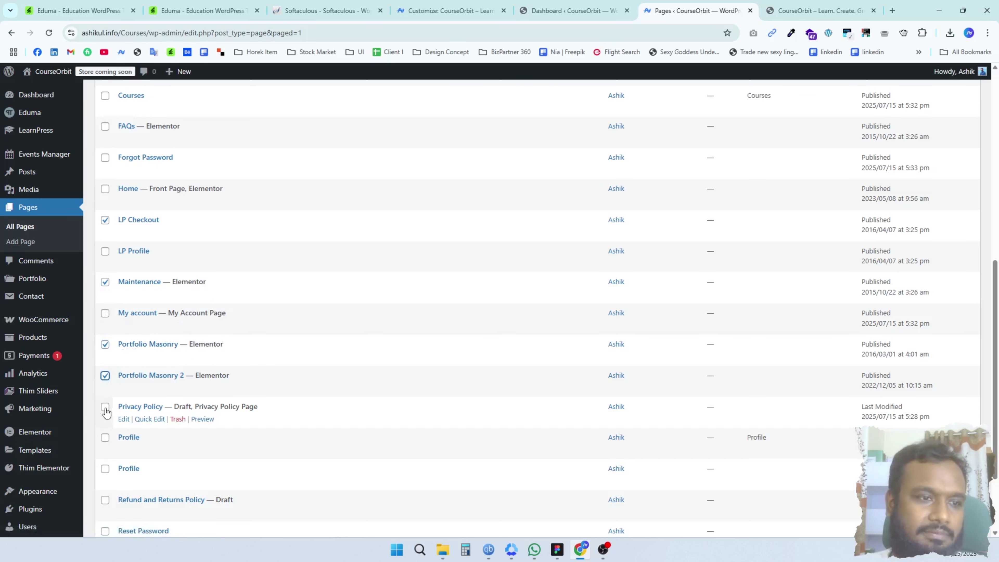
# Compare the 2015 Profile page with the Profile page assigned to LearnPress on the live site, close both previews, and return to the page list
pyautogui.scroll(-3, 106, 406)
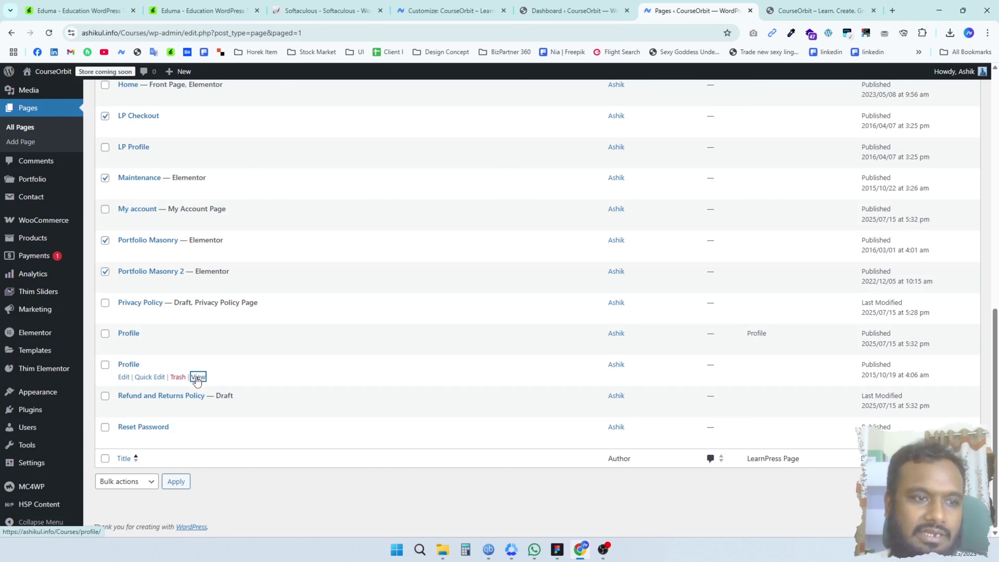
pyautogui.middleClick(197, 377)
pyautogui.click(716, 11)
pyautogui.scroll(-1, 517, 327)
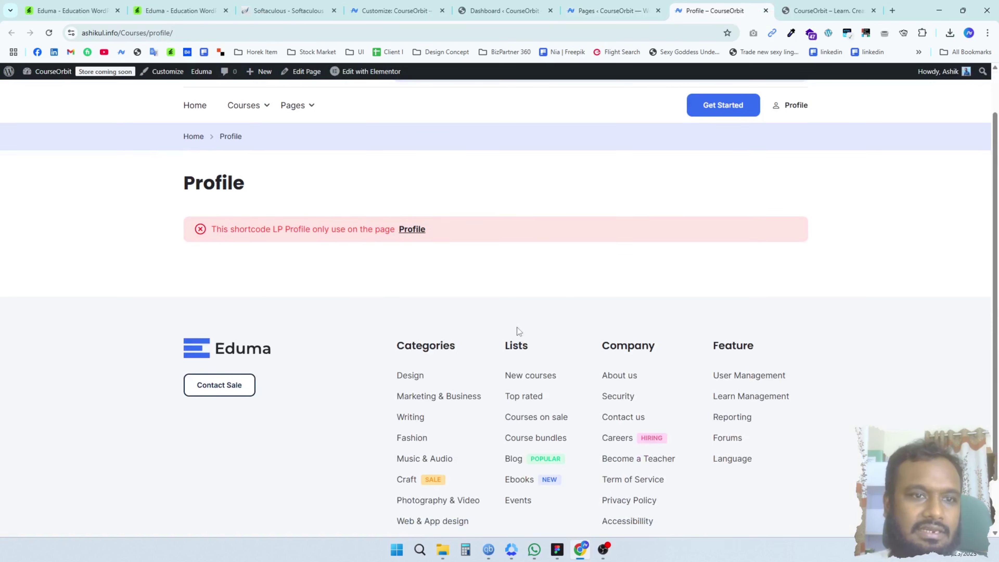
pyautogui.moveTo(238, 227); pyautogui.dragTo(308, 229)
pyautogui.hotkey('ctrl', 'shift', 'Tab')
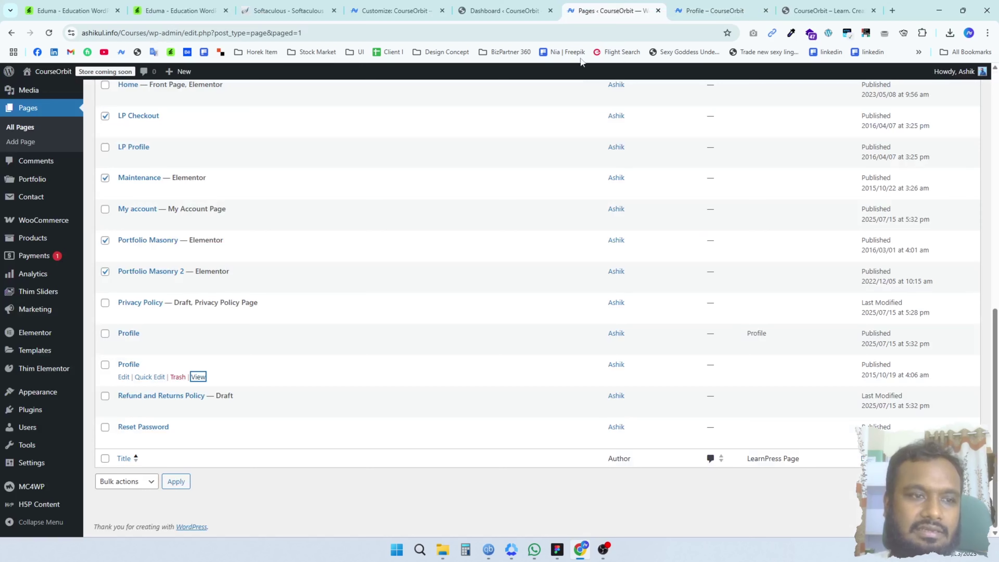
pyautogui.middleClick(198, 346)
pyautogui.hotkey('ctrl', 'Tab')
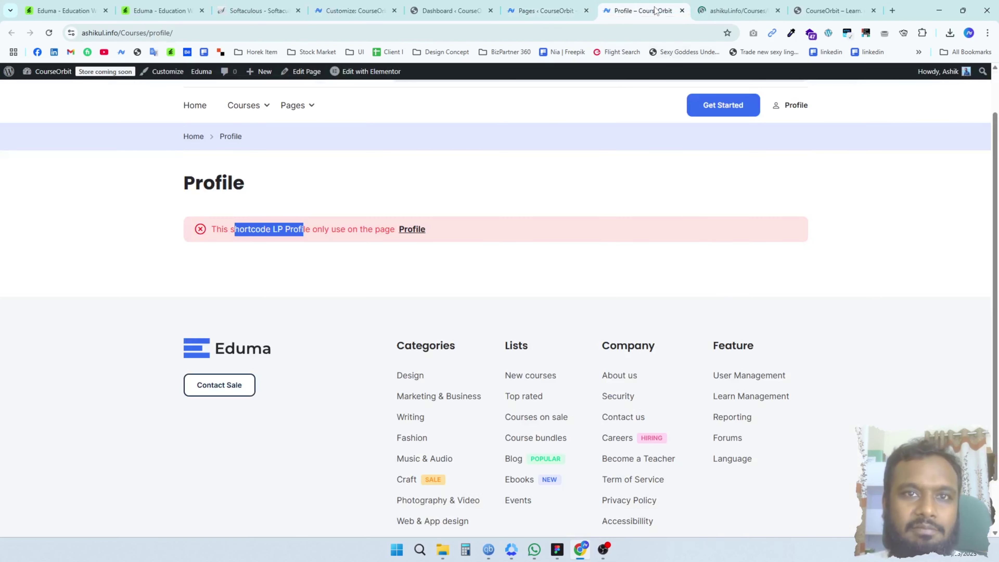
pyautogui.hotkey('ctrl', 'w')
pyautogui.scroll(-6, 338, 315)
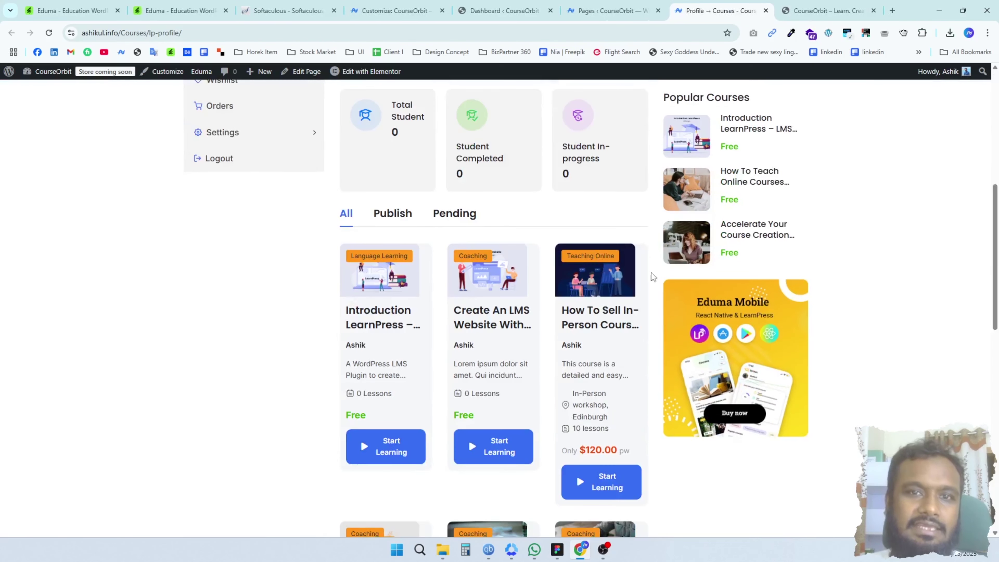
pyautogui.scroll(6, 459, 346)
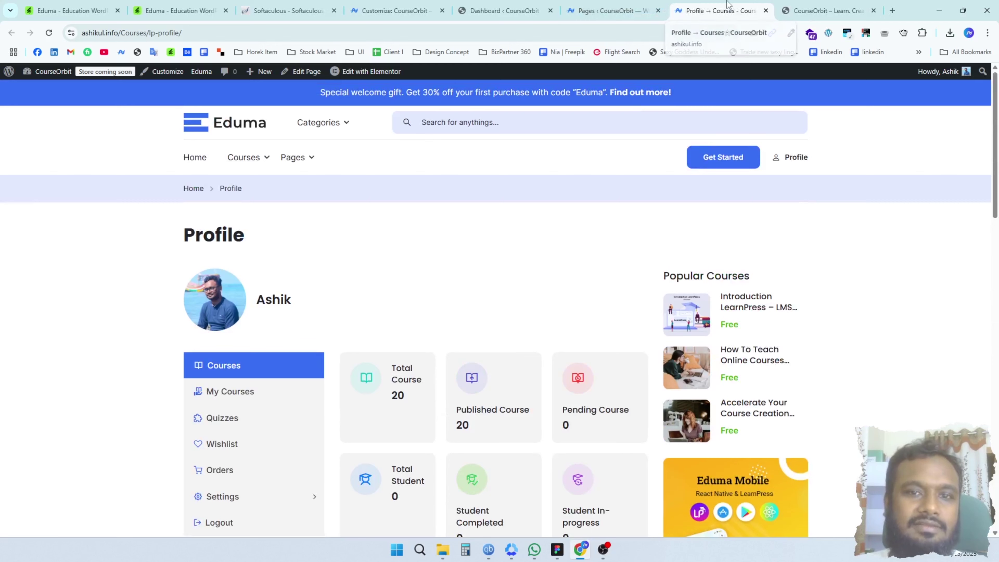
pyautogui.middleClick(720, 5)
pyautogui.click(512, 9)
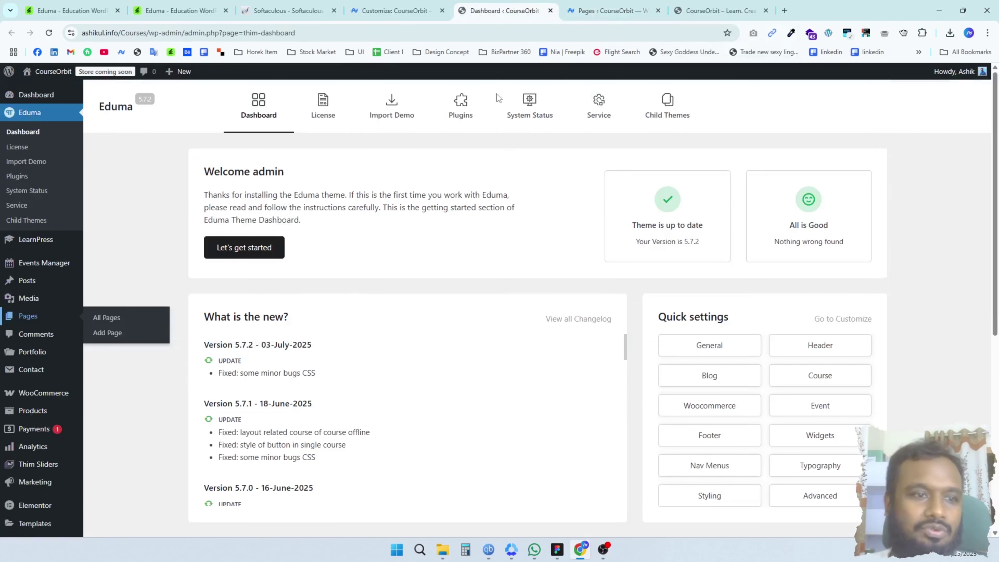
pyautogui.click(613, 10)
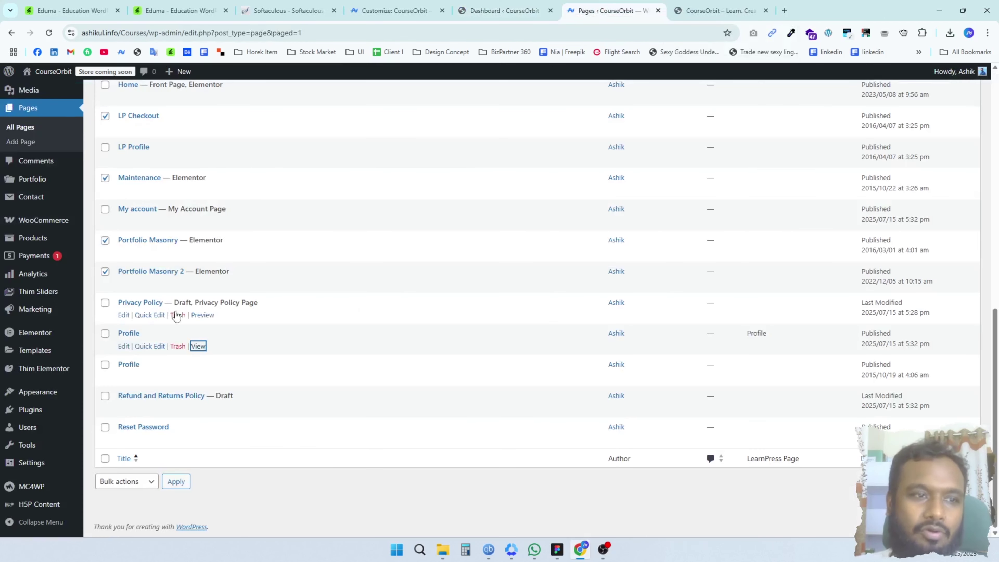
# Add the 2015 Profile page to the selection and move all selected pages to the trash
pyautogui.click(105, 365)
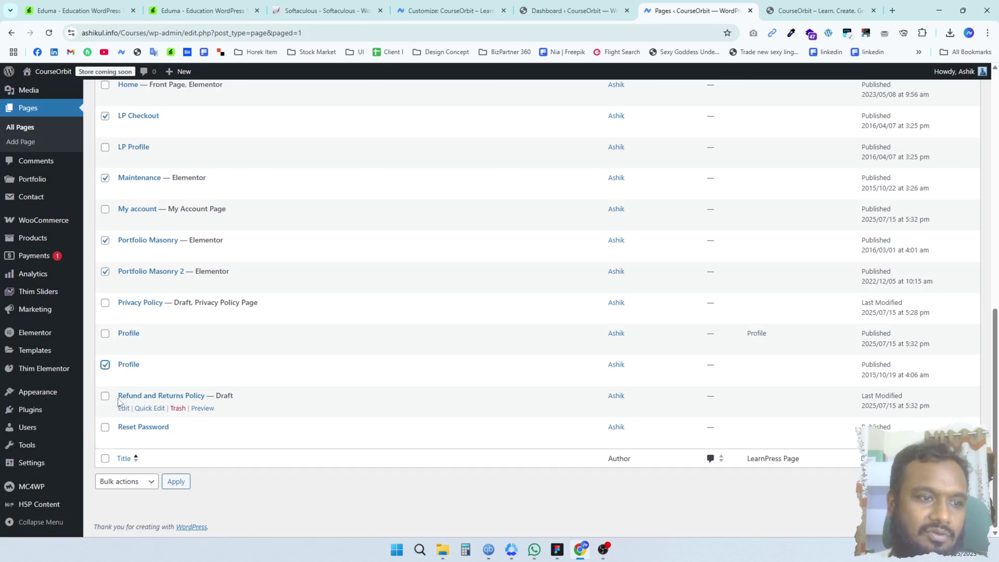
pyautogui.click(138, 481)
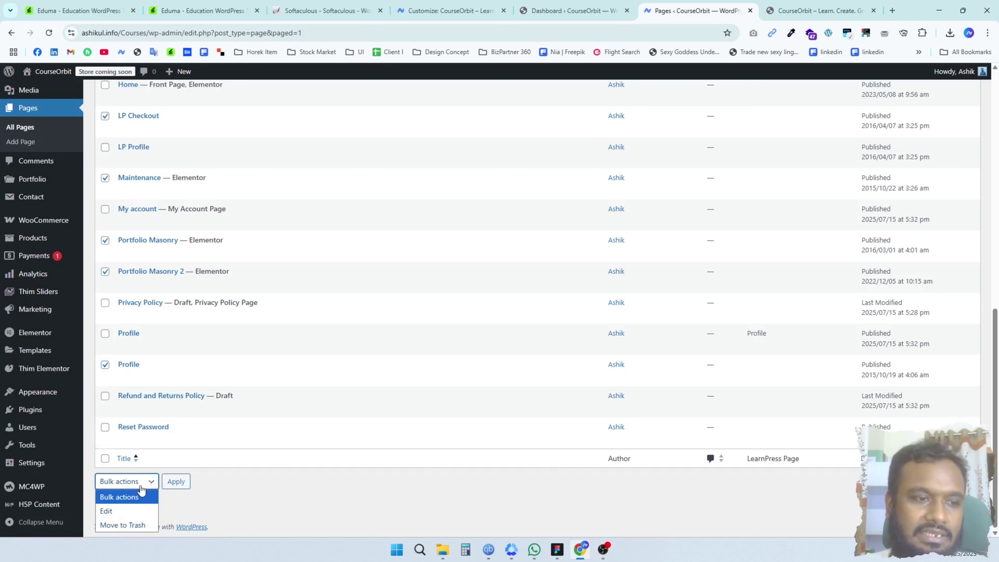
pyautogui.click(136, 526)
pyautogui.click(176, 480)
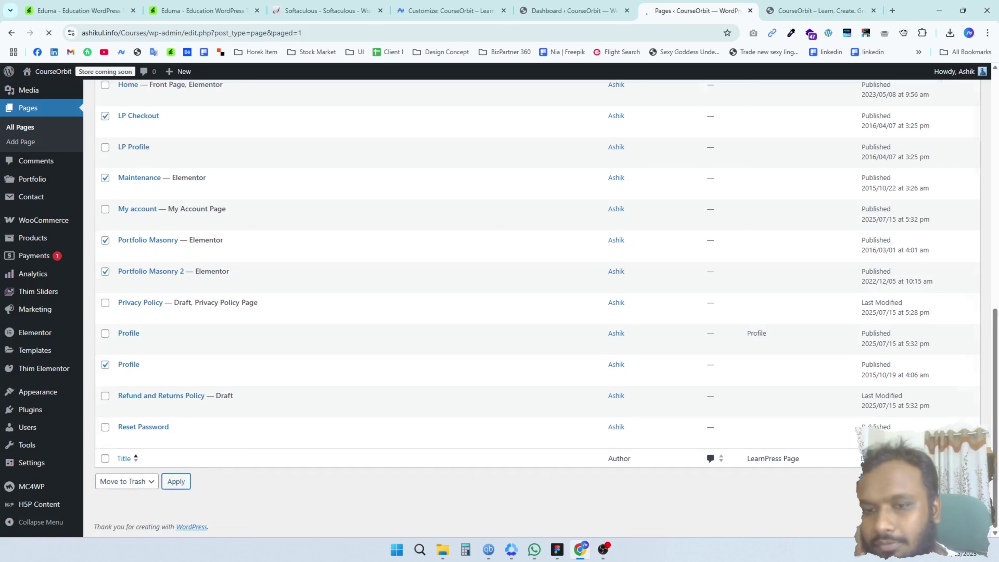
# Select Sample Page and Terms and Conditions, and preview the User Account page on the live site before closing it
pyautogui.scroll(-10, 274, 426)
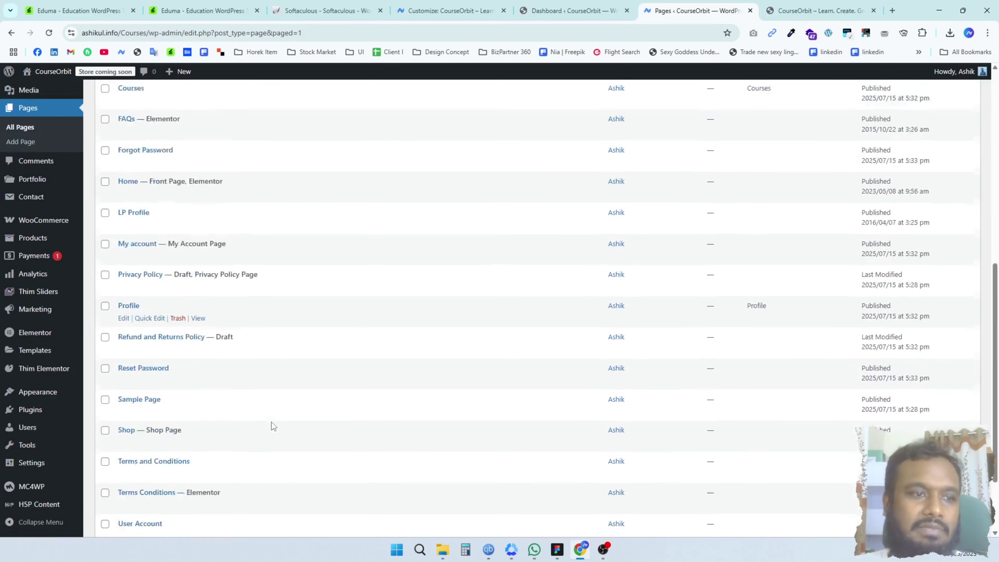
pyautogui.scroll(-2, 274, 426)
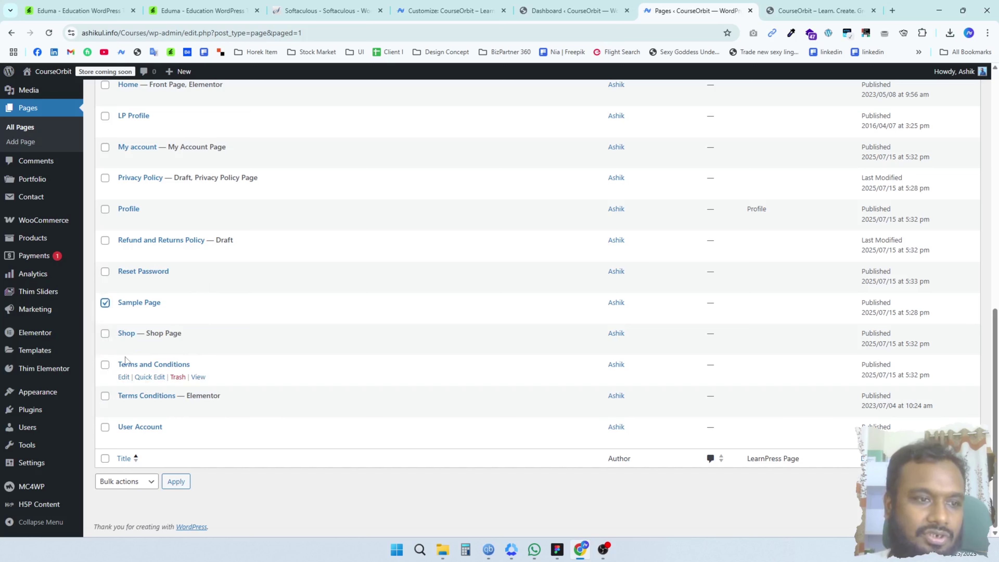
pyautogui.click(129, 481)
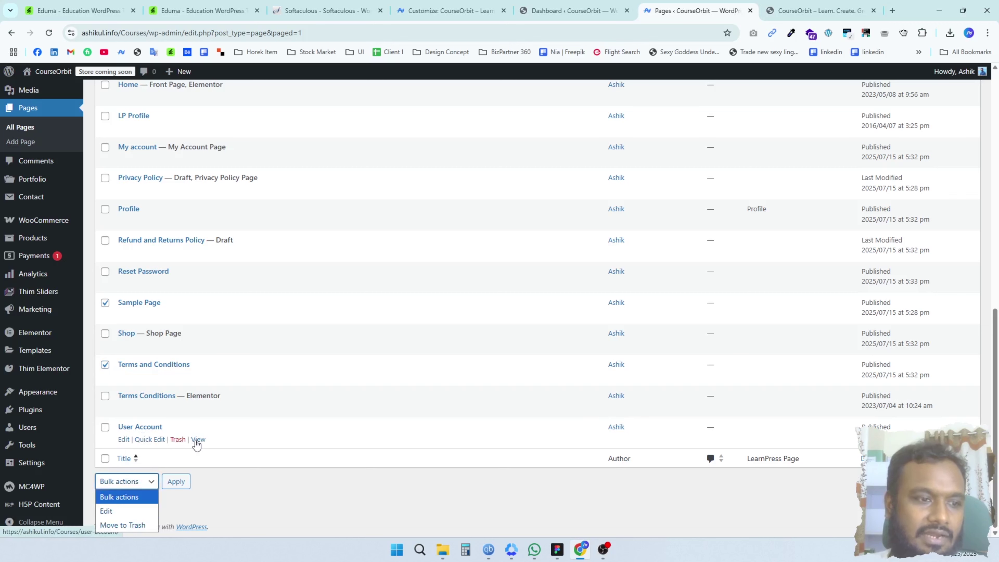
pyautogui.keyDown('ctrl'); pyautogui.click(198, 439); pyautogui.keyUp('ctrl')
pyautogui.click(708, 4)
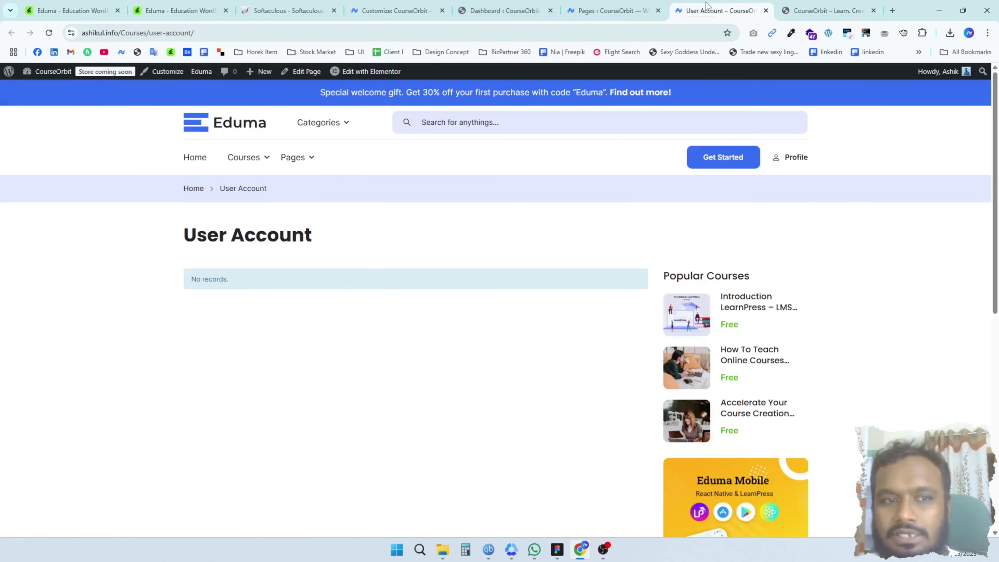
pyautogui.click(765, 11)
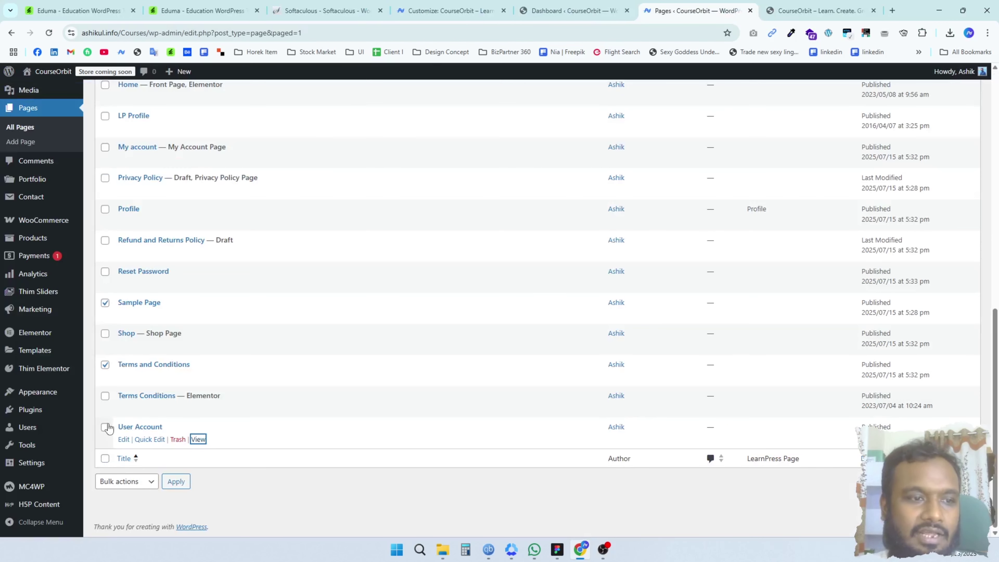
# Add the User Account page to the selection and move all selected pages to the trash
pyautogui.click(127, 481)
pyautogui.click(130, 525)
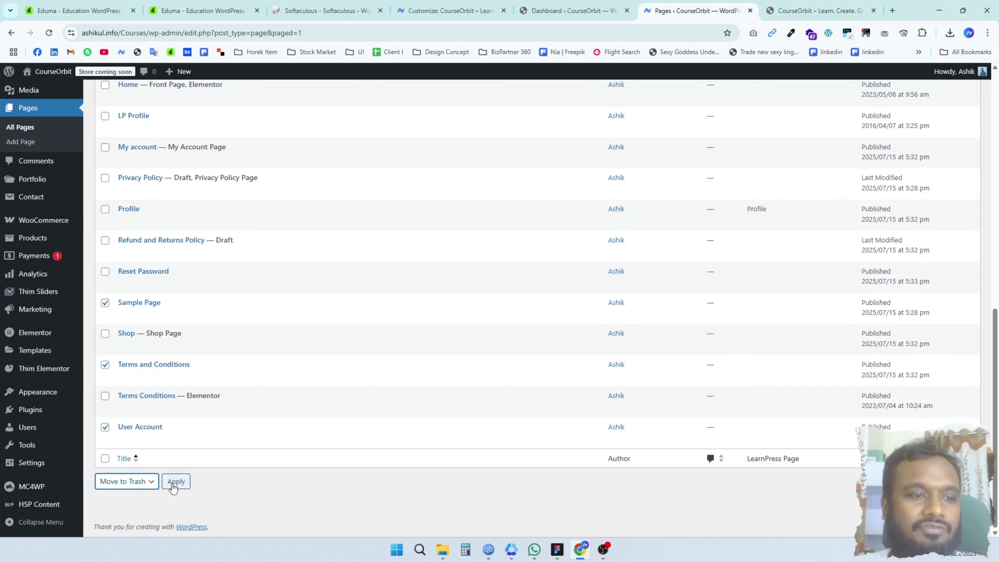
pyautogui.click(176, 481)
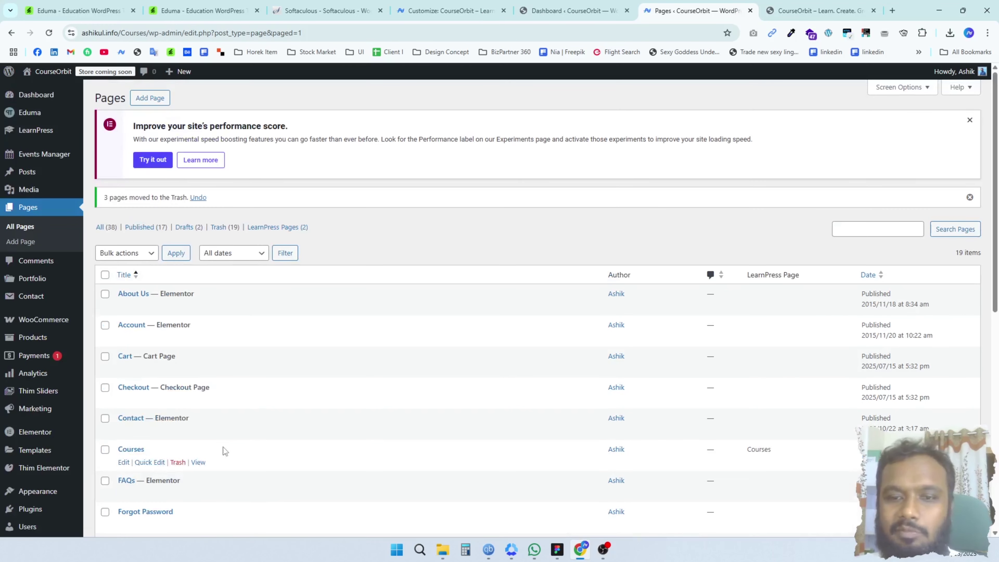
# Preview the User Register page on the live site, close it, and review the remaining pages in the list
pyautogui.scroll(-10, 224, 447)
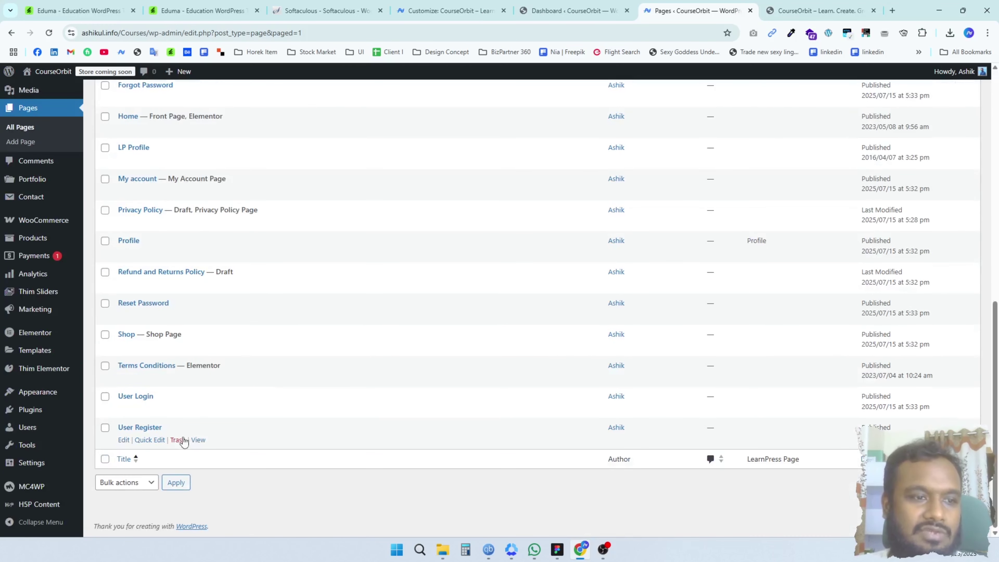
pyautogui.middleClick(197, 439)
pyautogui.click(720, 11)
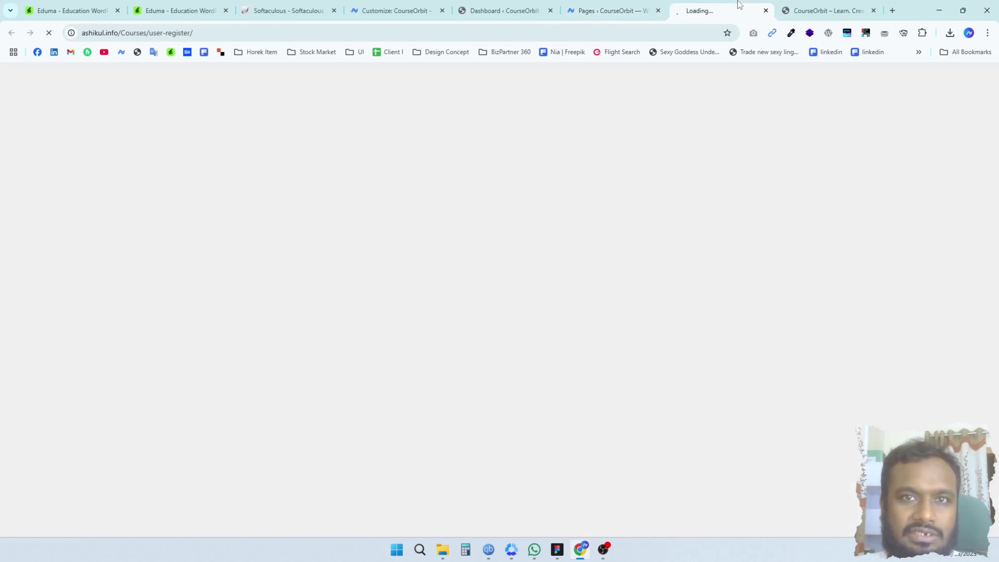
pyautogui.scroll(-3, 639, 178)
pyautogui.hotkey('ctrl', 'w')
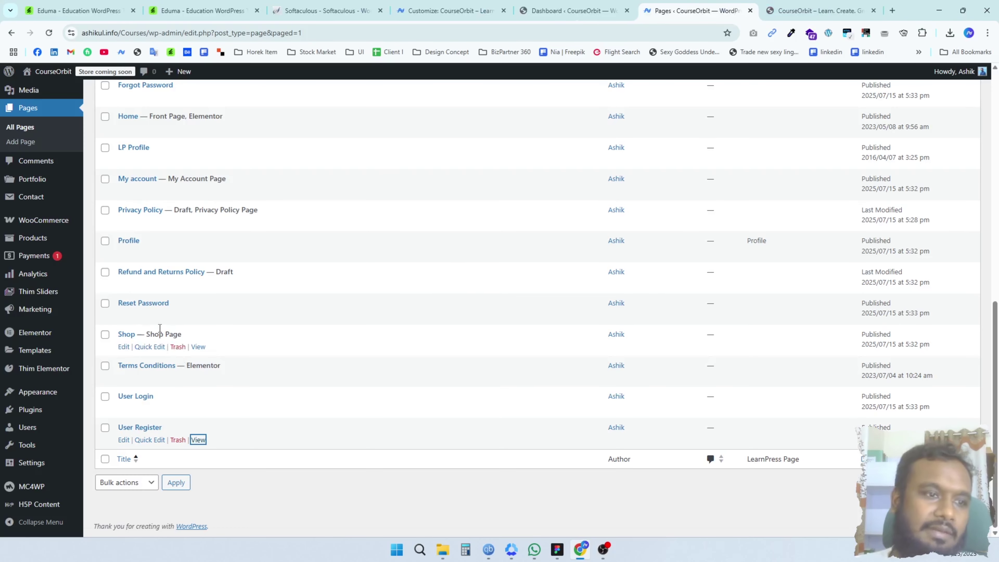
pyautogui.scroll(5, 134, 378)
pyautogui.scroll(-5, 156, 372)
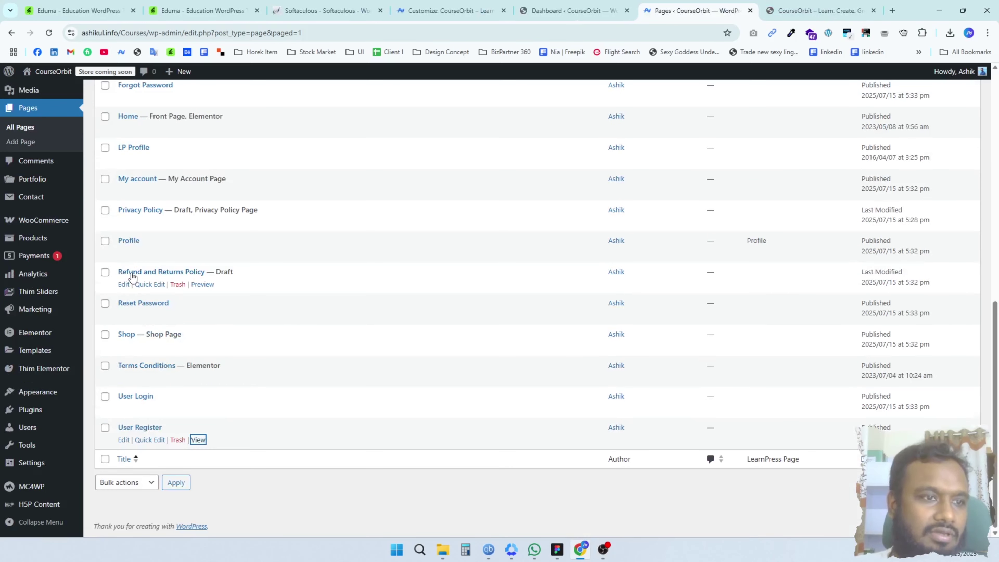
# Show the trashed pages, select all of them, and delete them permanently
pyautogui.scroll(10, 172, 241)
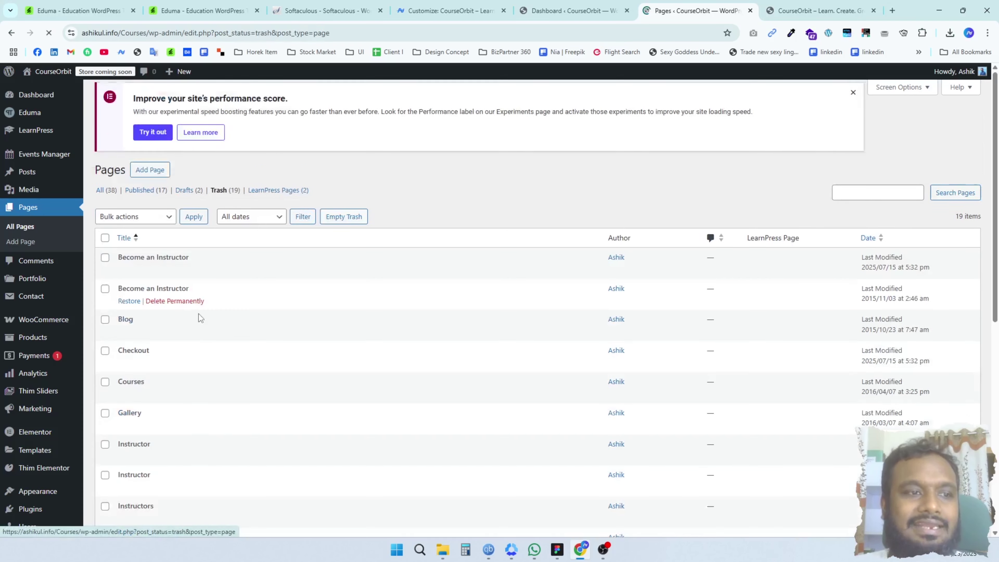
pyautogui.click(105, 243)
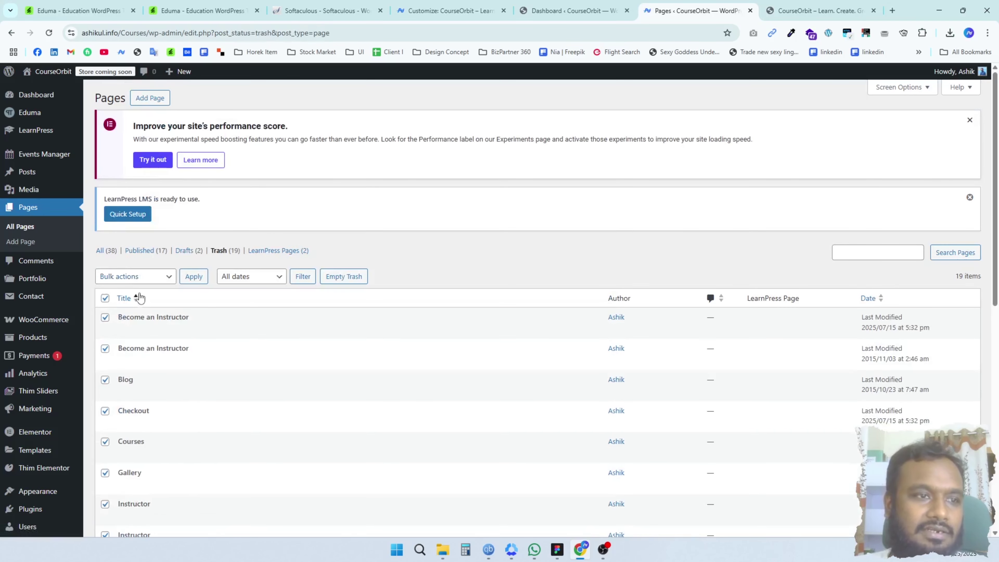
pyautogui.click(137, 277)
pyautogui.click(141, 318)
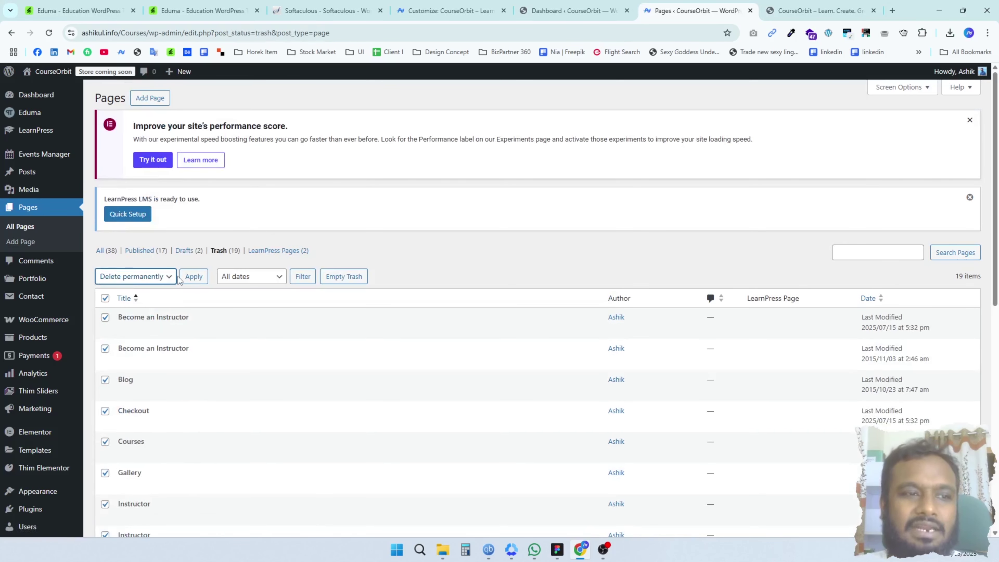
pyautogui.click(183, 276)
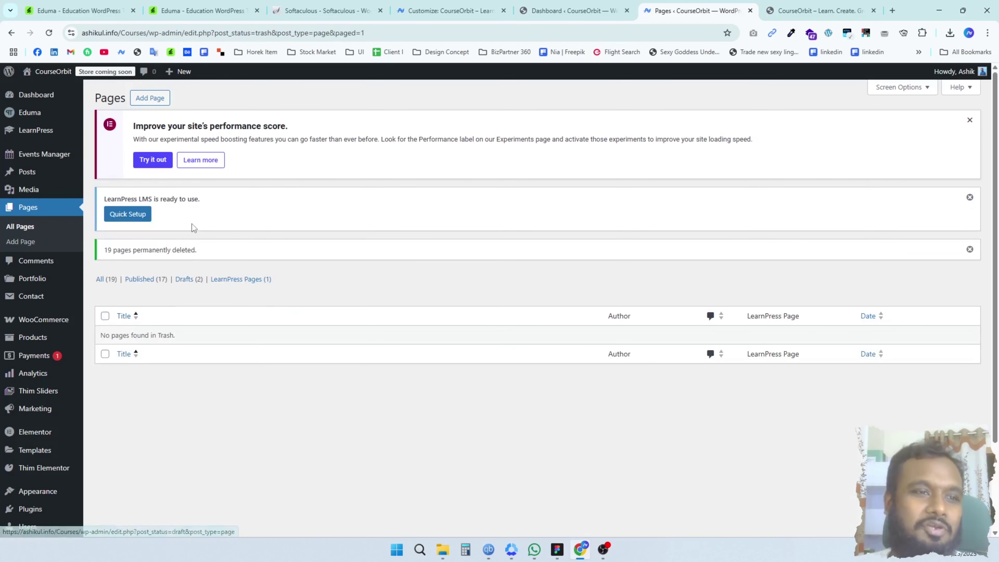
# Filter the page list to show only drafts
pyautogui.click(190, 280)
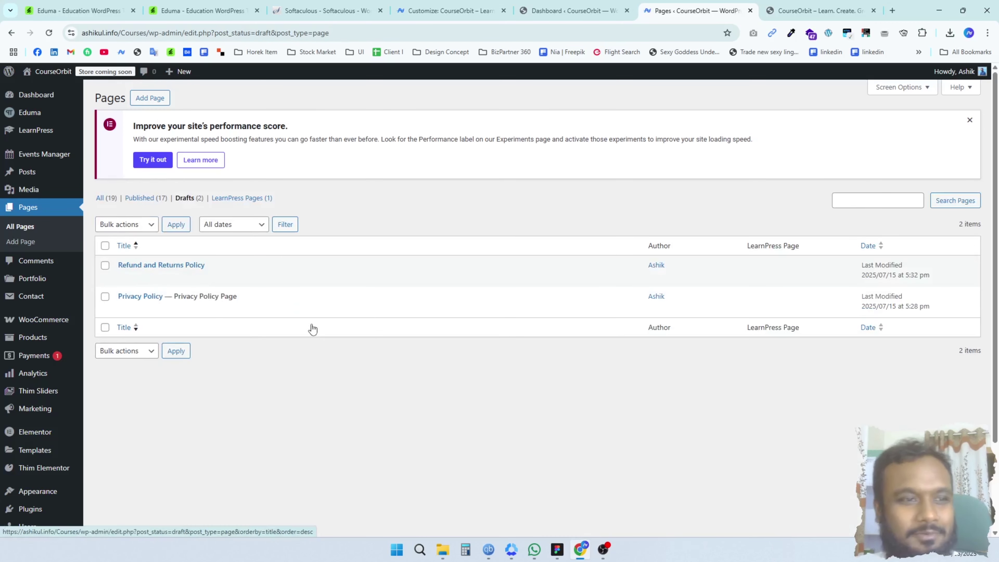